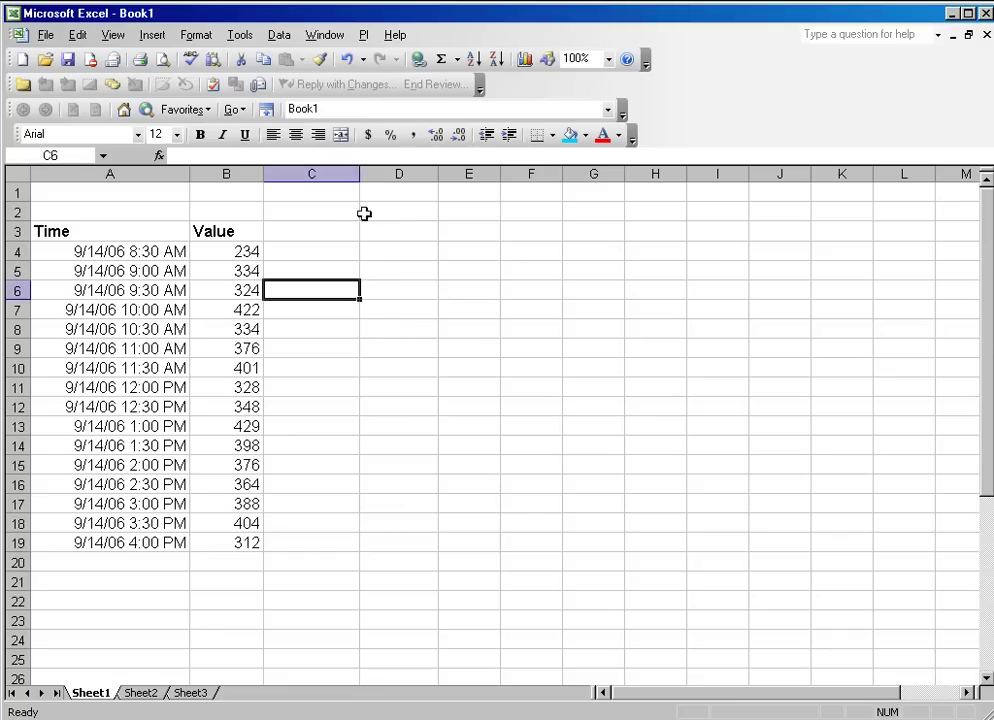
# Narrow column C, select cell D5, and bring up the PI DataLink functions.
pyautogui.moveTo(359, 174); pyautogui.dragTo(318, 174)
pyautogui.press('Right')
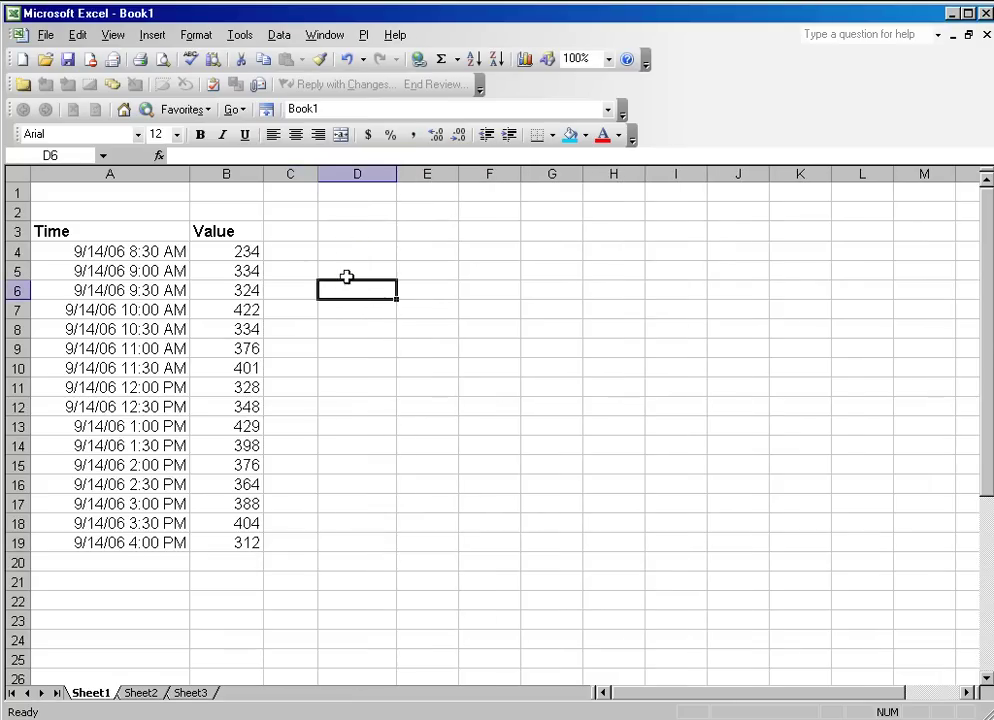
pyautogui.click(362, 271)
pyautogui.click(365, 35)
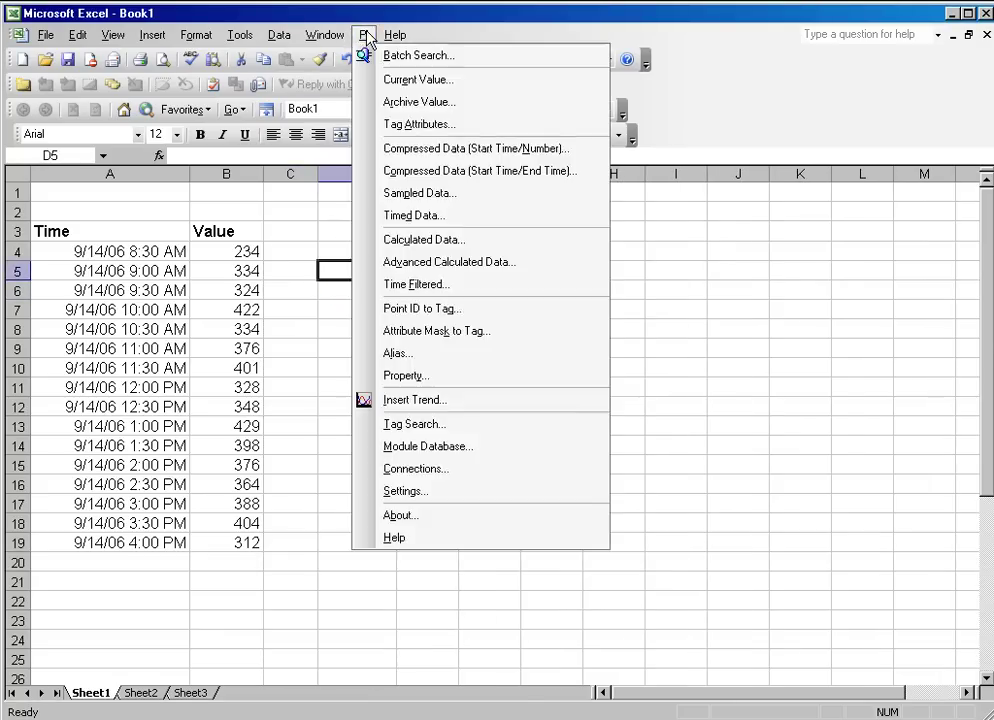
# Start a new PI trend with the trace source set to worksheet data.
pyautogui.click(405, 400)
pyautogui.moveTo(408, 204); pyautogui.dragTo(456, 193)
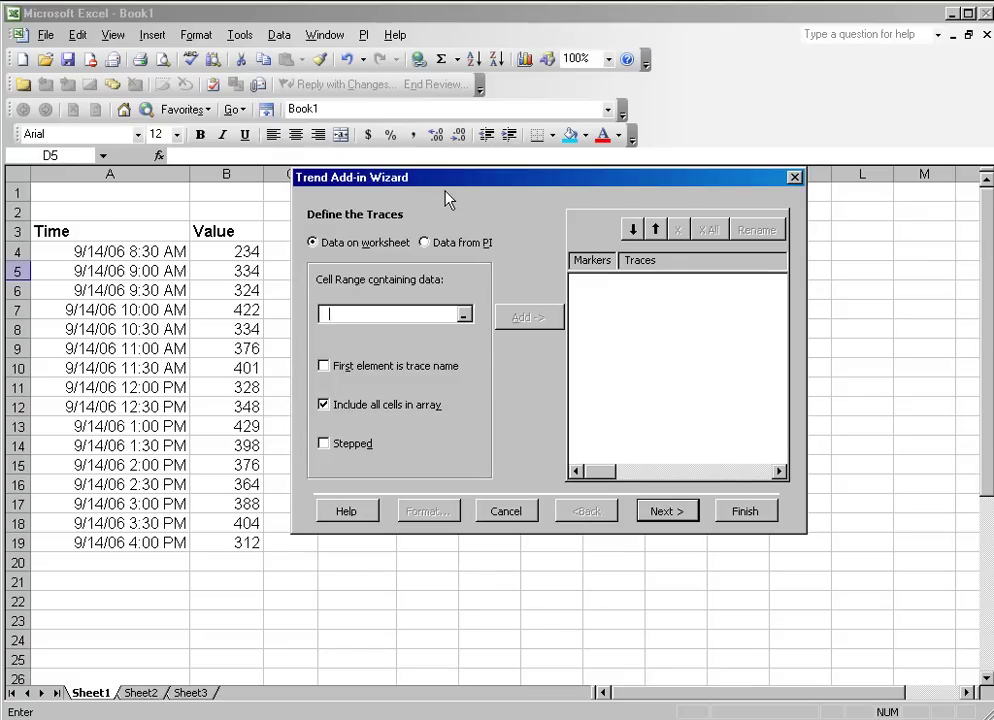
pyautogui.click(430, 246)
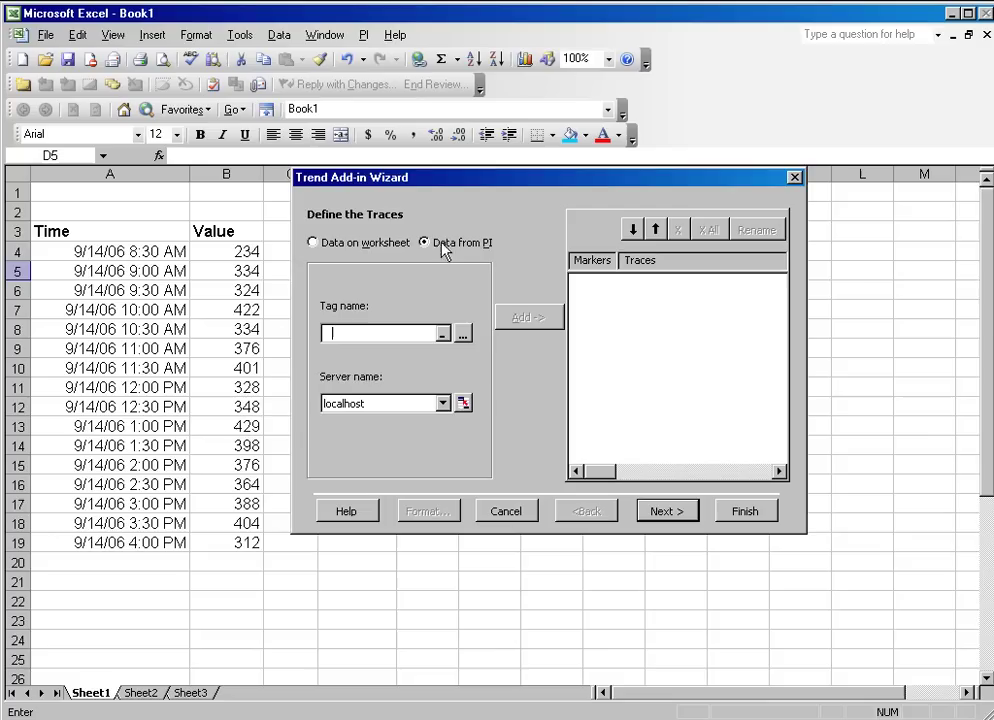
pyautogui.click(345, 248)
pyautogui.click(441, 246)
pyautogui.click(385, 248)
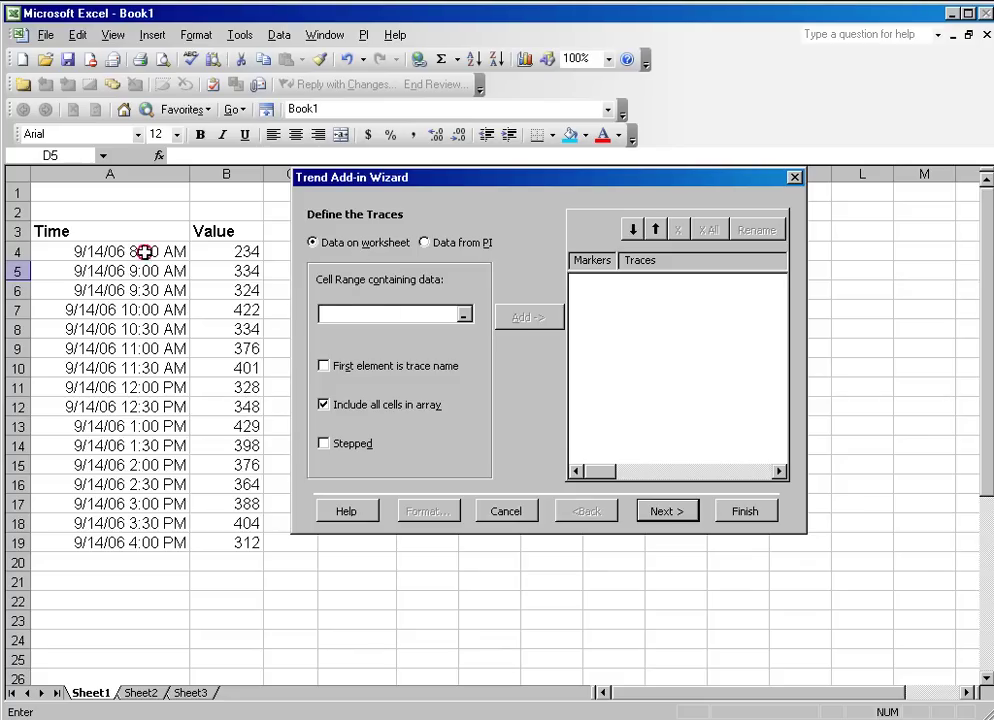
# Add the Time and Value range A4:B19 as the first trace and toggle stepped drawing.
pyautogui.moveTo(145, 254)
pyautogui.mouseDown()
pyautogui.moveTo(247, 494)
pyautogui.moveTo(233, 542)
pyautogui.mouseUp()
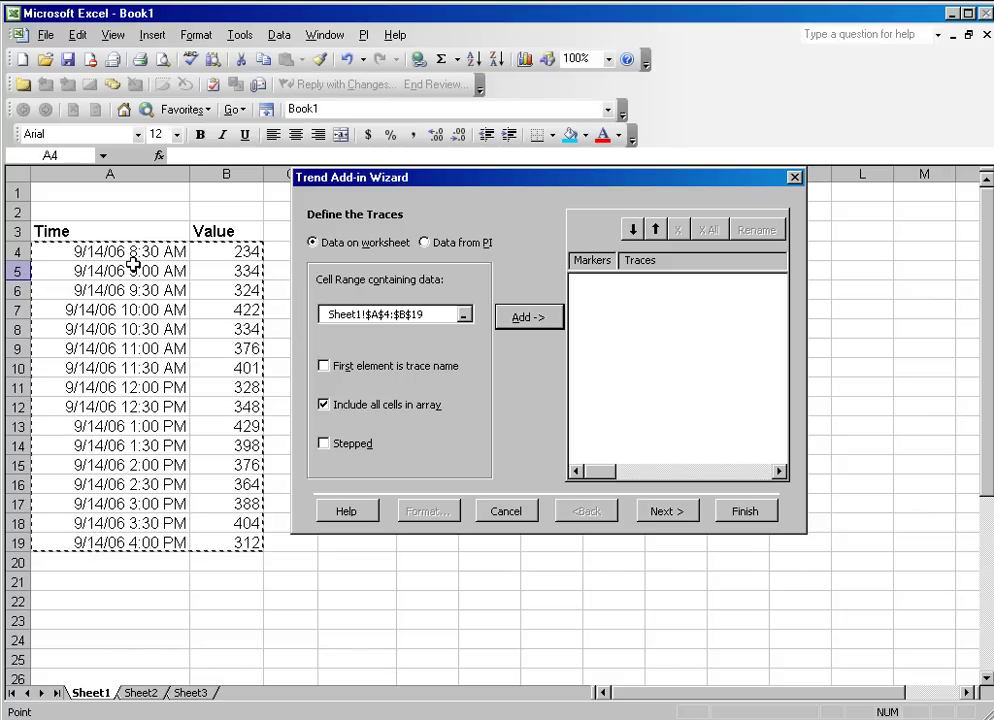
pyautogui.click(532, 320)
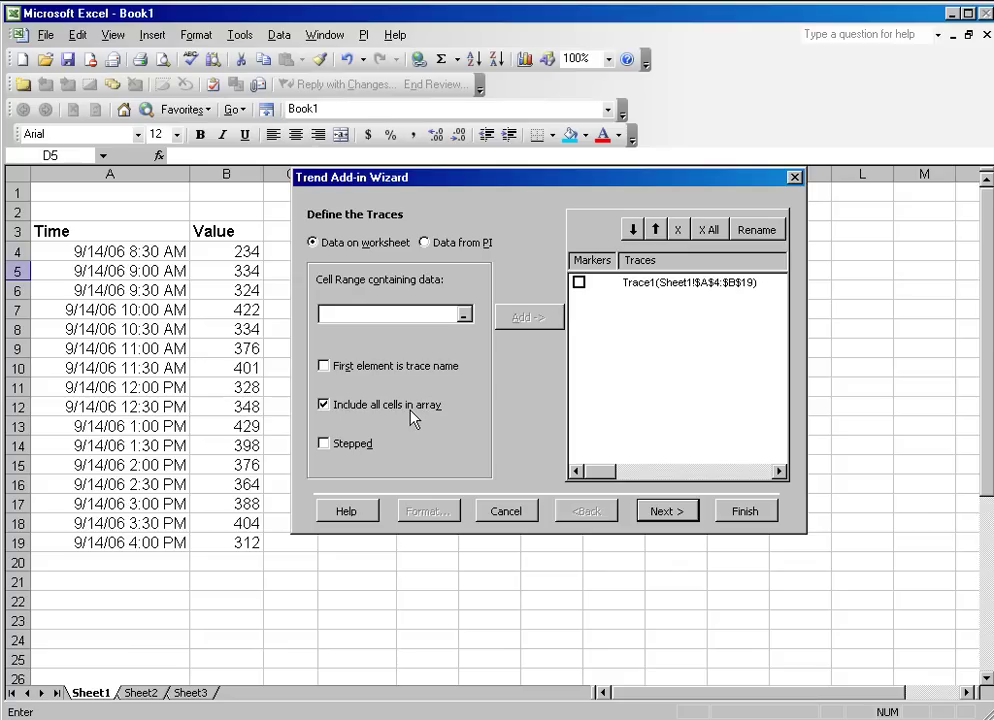
pyautogui.click(335, 453)
# Add PI tag CDT158, found with tag mask cdt*, as a second trace.
pyautogui.click(437, 246)
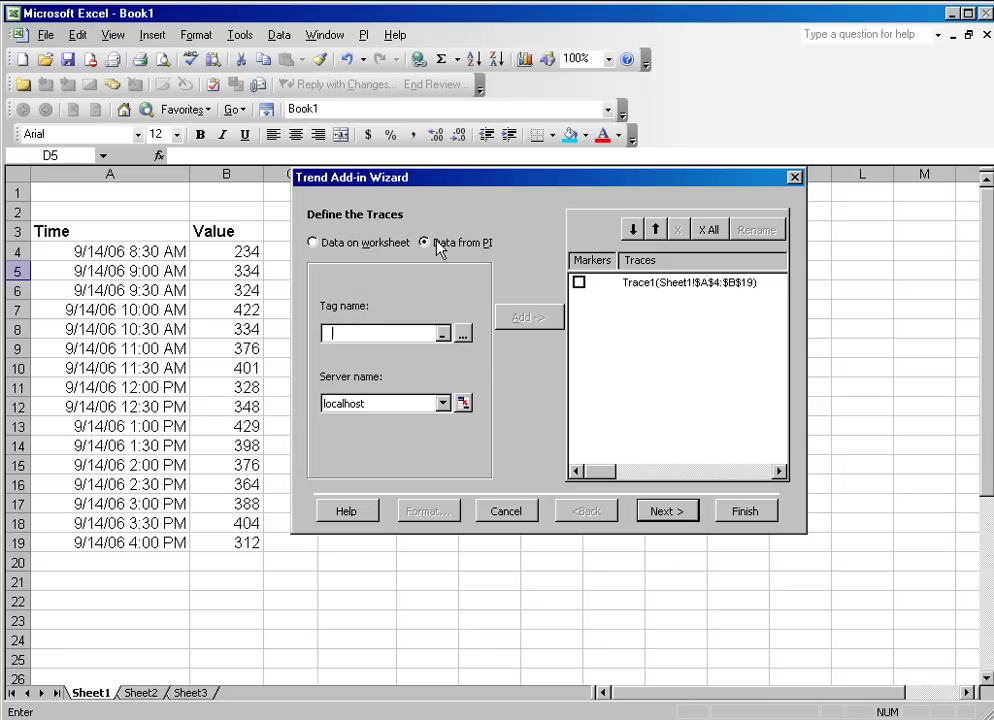
pyautogui.click(463, 335)
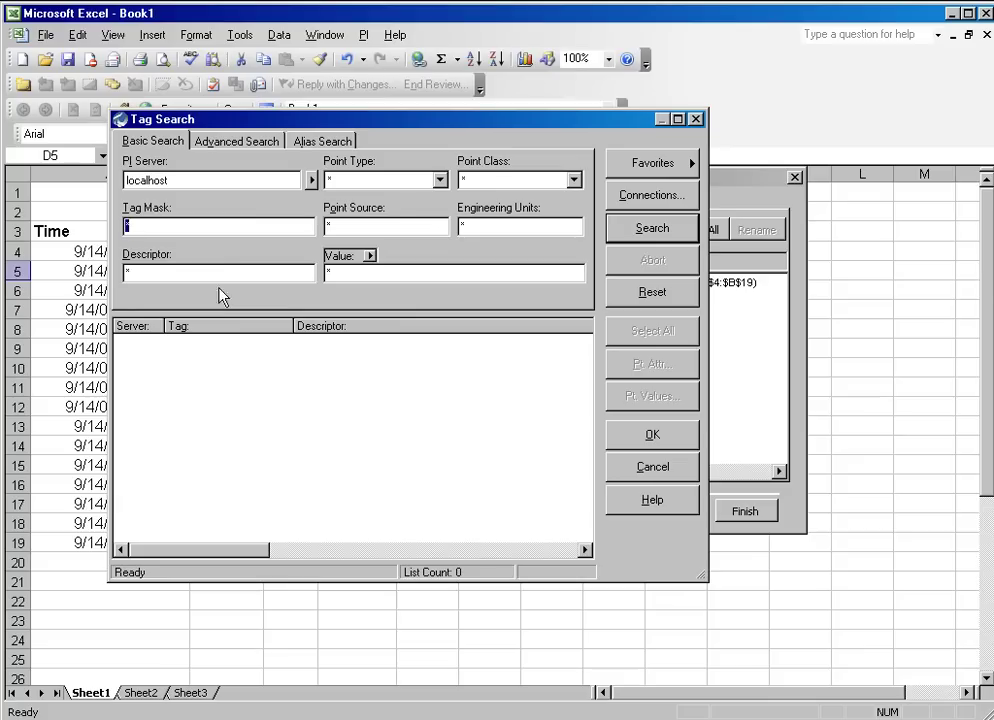
pyautogui.write('cdt*')
pyautogui.press('Return')
pyautogui.click(270, 345)
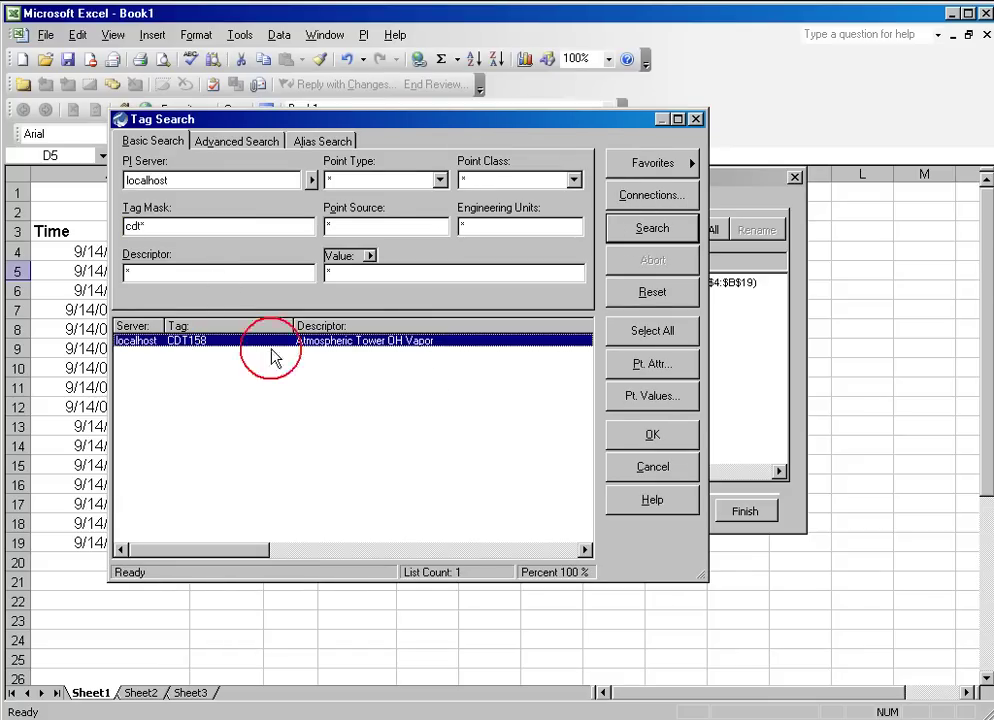
pyautogui.click(651, 435)
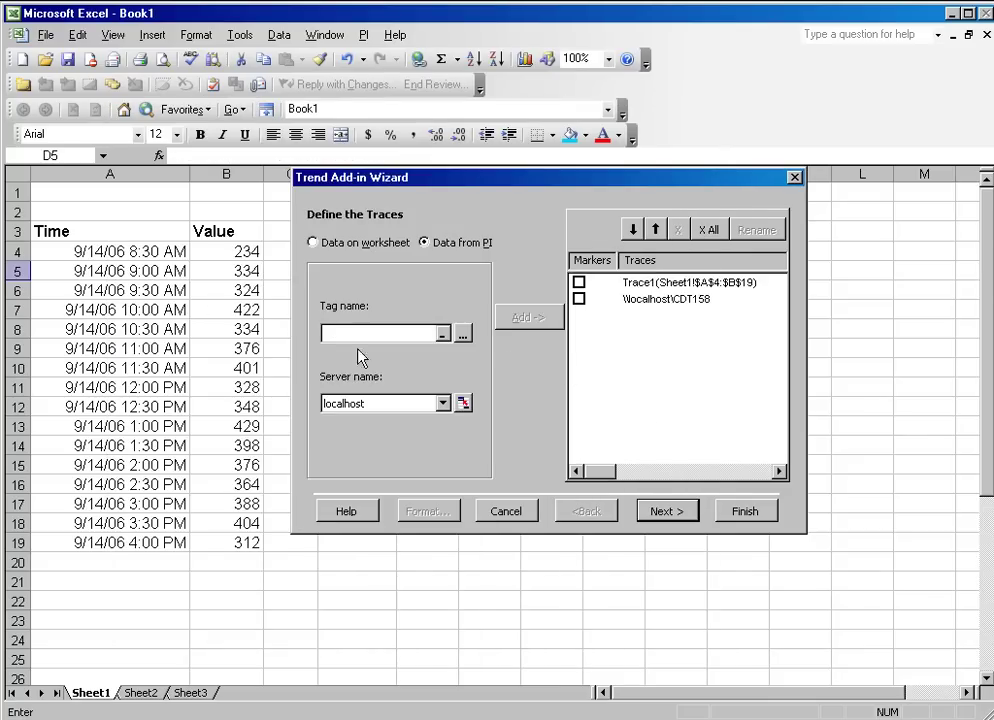
# Show markers on both traces and continue to the time range settings.
pyautogui.click(678, 300)
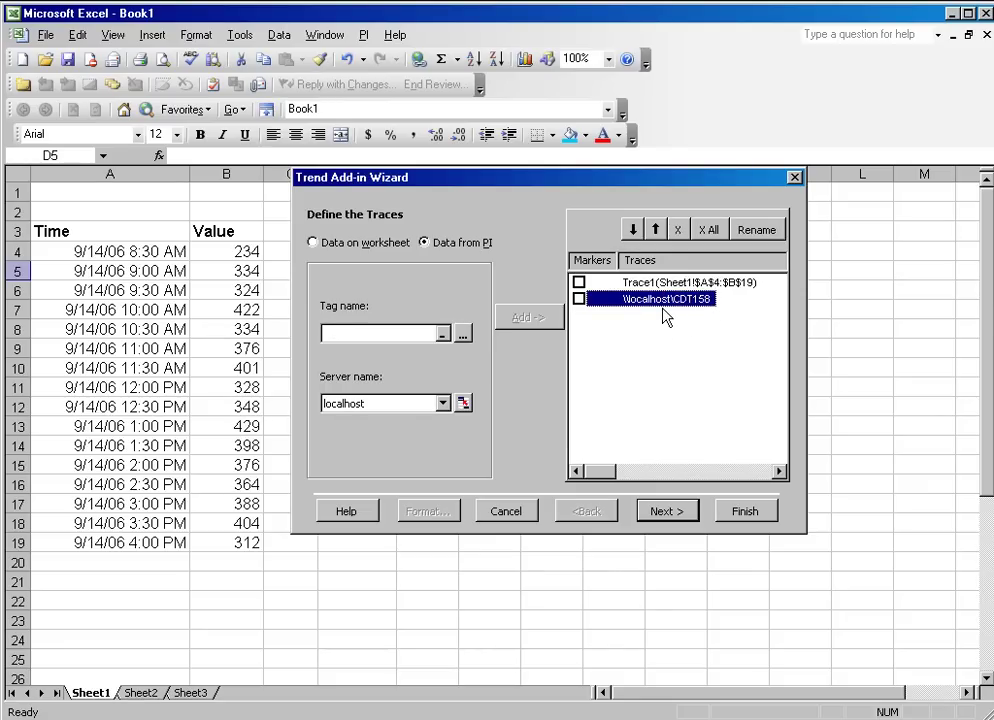
pyautogui.click(578, 299)
pyautogui.click(676, 514)
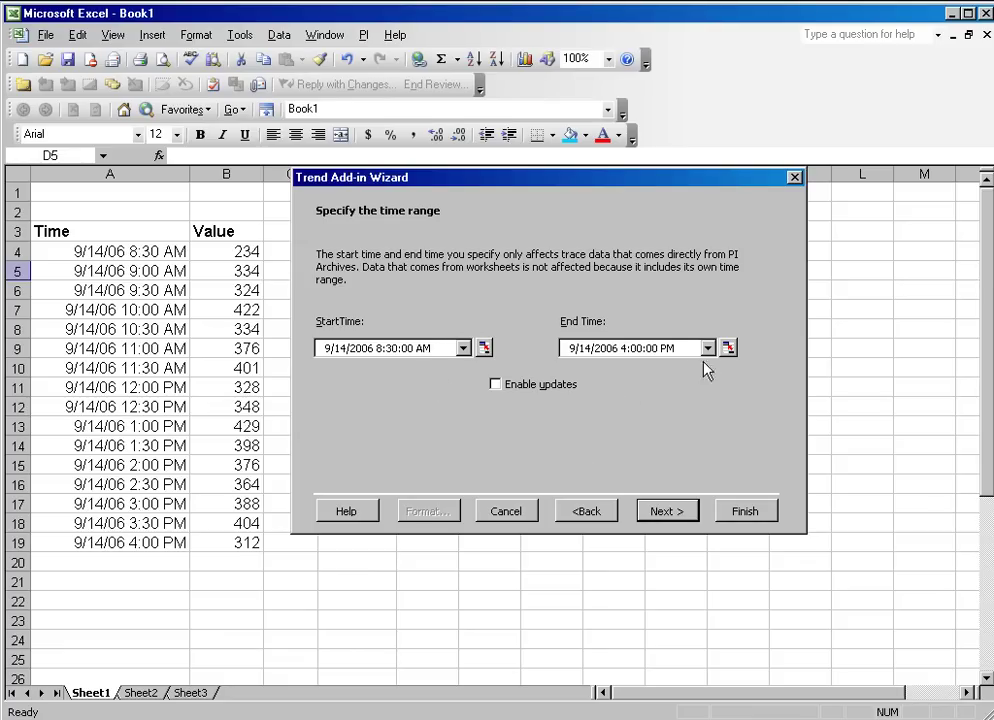
# Set the trend's start time to *-8h and end time to *, with updates enabled.
pyautogui.moveTo(441, 347); pyautogui.dragTo(311, 347)
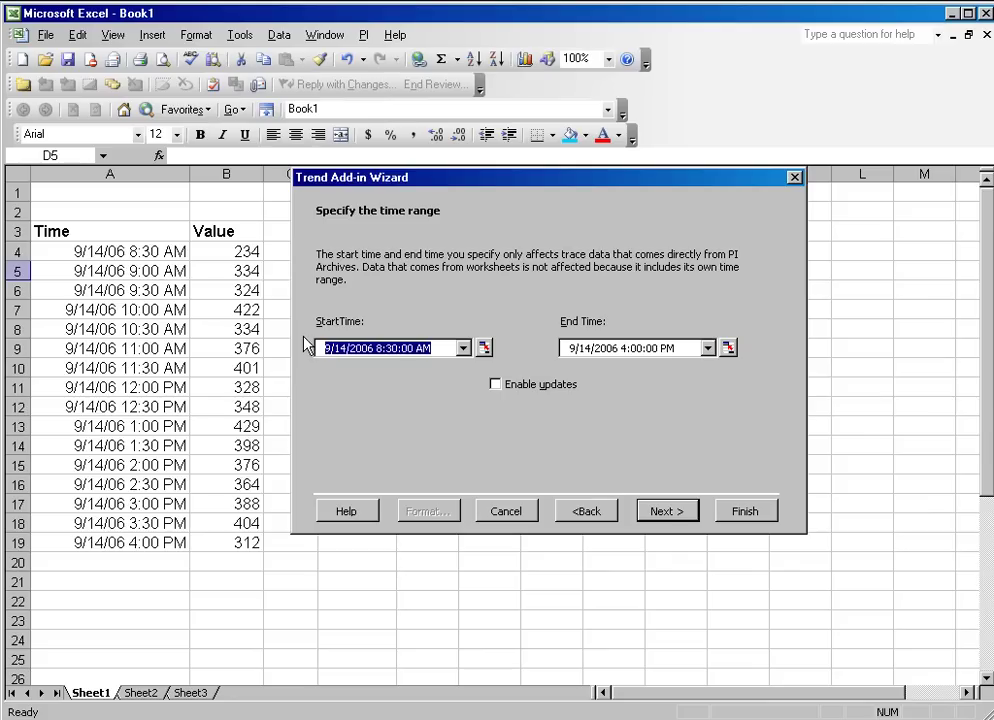
pyautogui.write('*-8h')
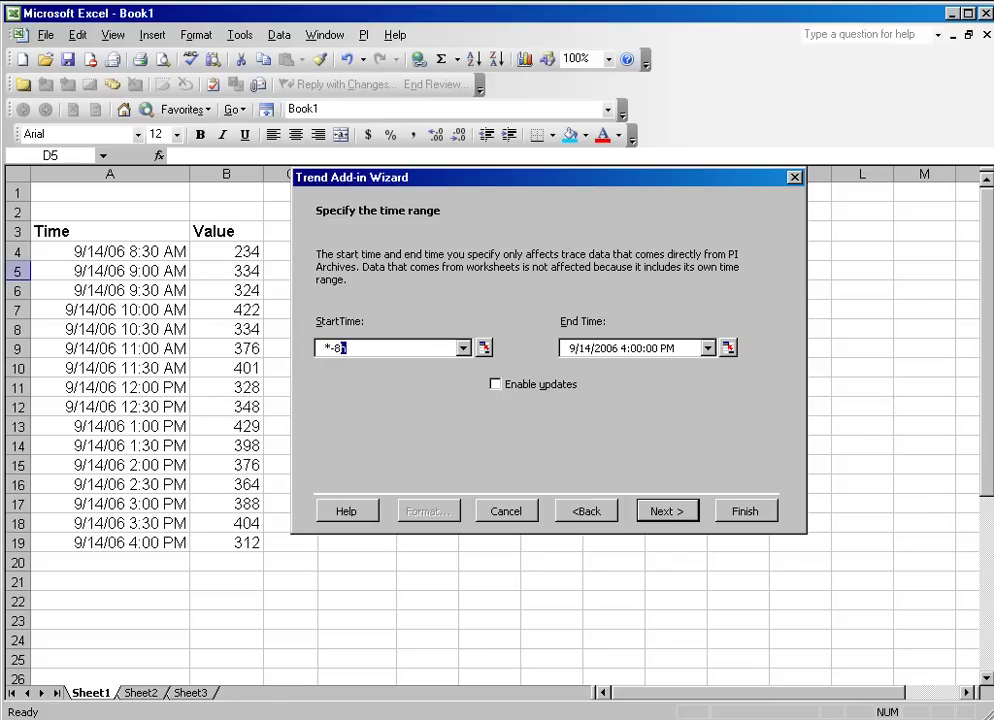
pyautogui.click(667, 347)
pyautogui.moveTo(667, 347); pyautogui.dragTo(584, 347)
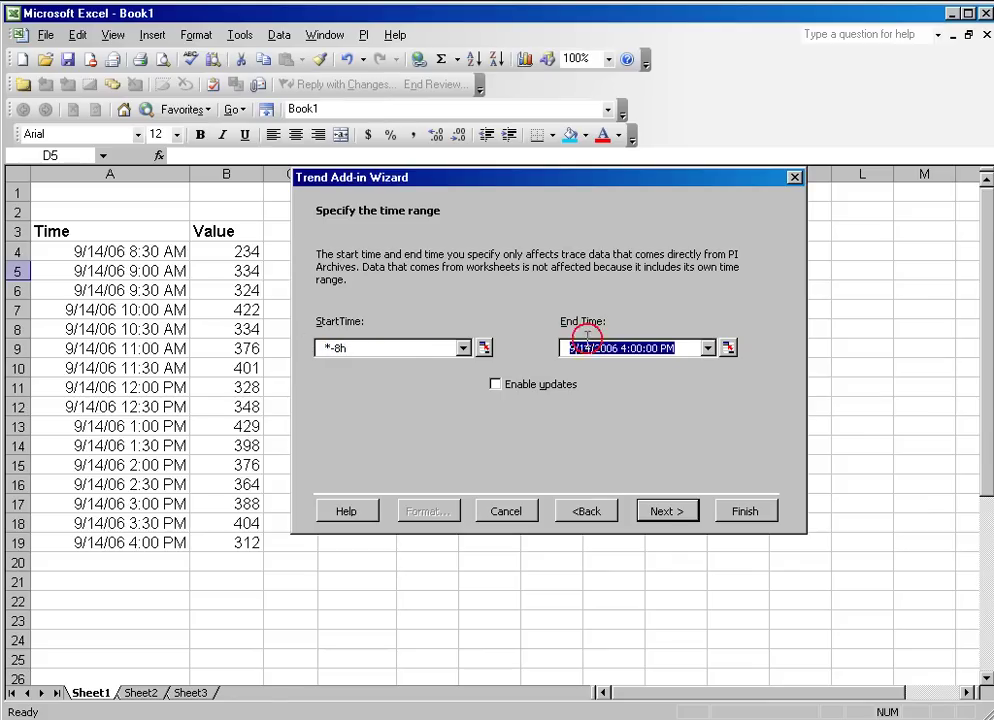
pyautogui.write('*')
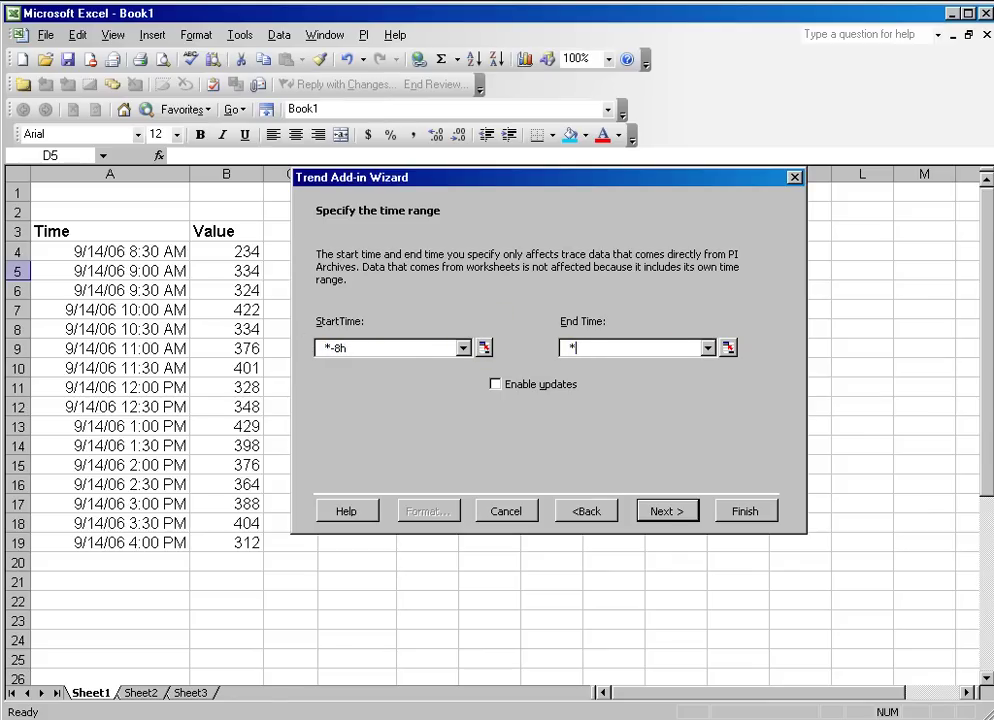
pyautogui.click(485, 352)
pyautogui.click(730, 352)
pyautogui.click(500, 390)
pyautogui.click(667, 513)
pyautogui.write('Trend Control')
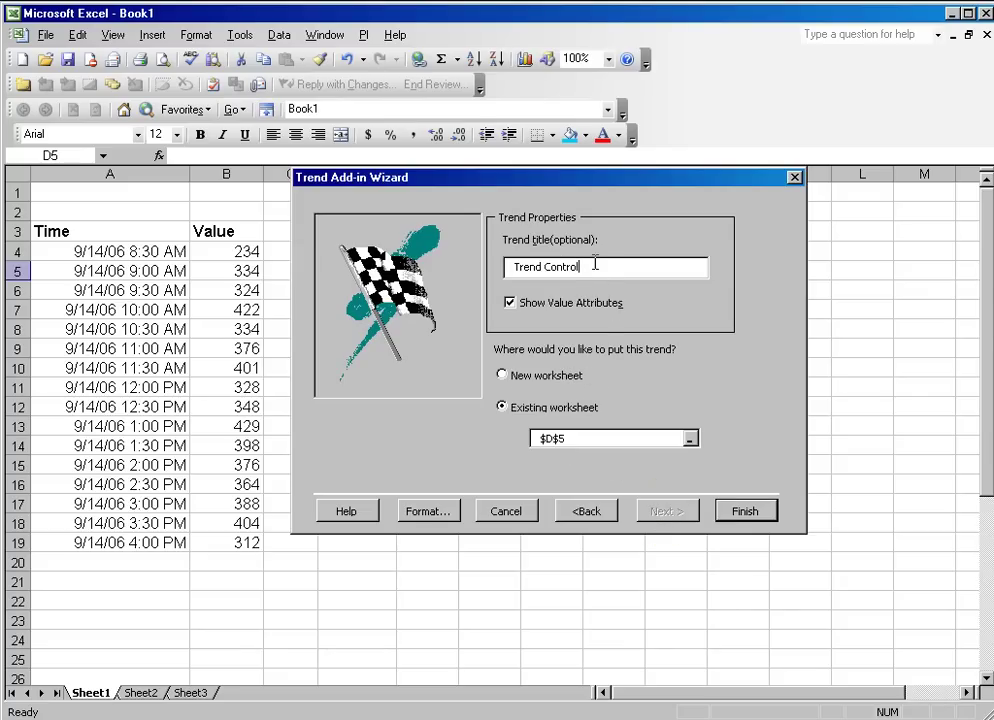
# Title the trend 'My Trend' and finish placing it at $D$5 on the existing sheet.
pyautogui.moveTo(594, 264); pyautogui.dragTo(425, 277)
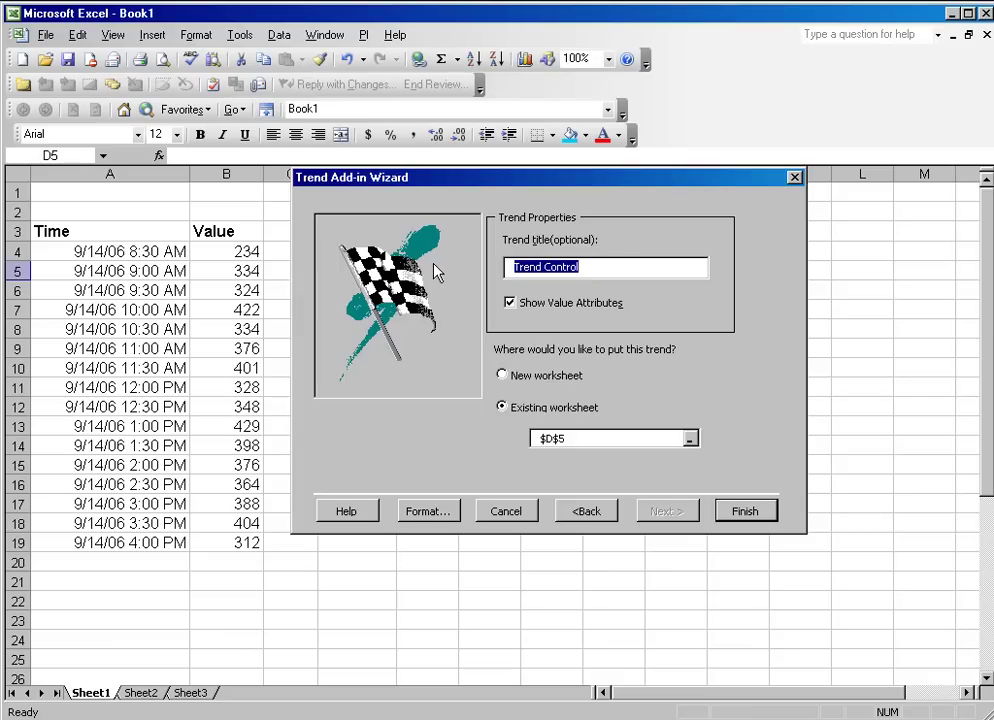
pyautogui.write('My Trend')
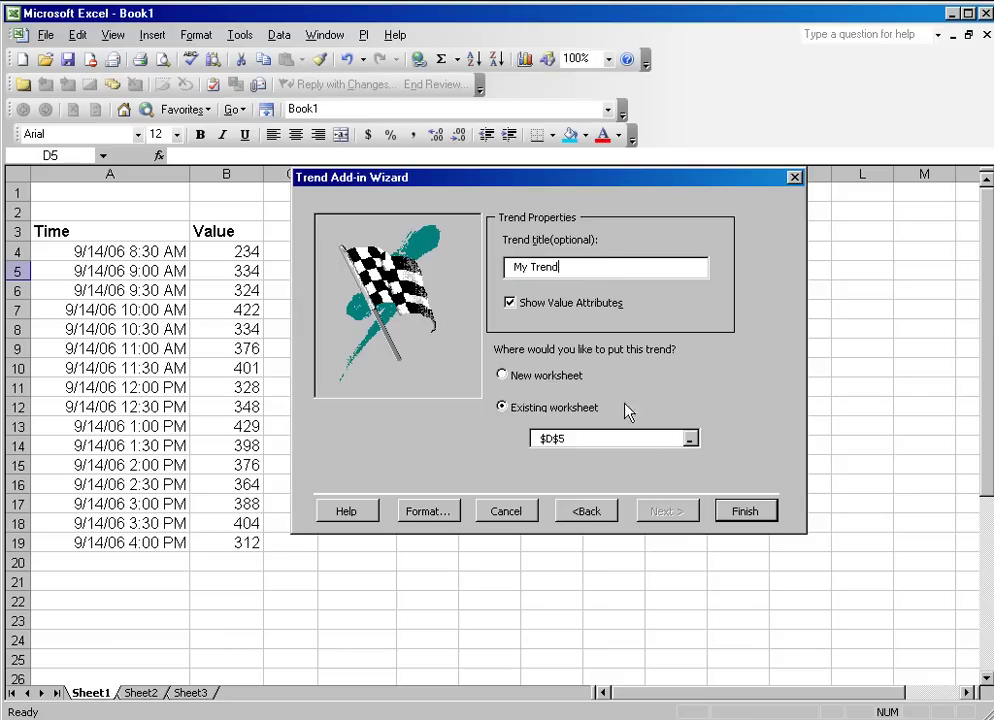
pyautogui.click(745, 511)
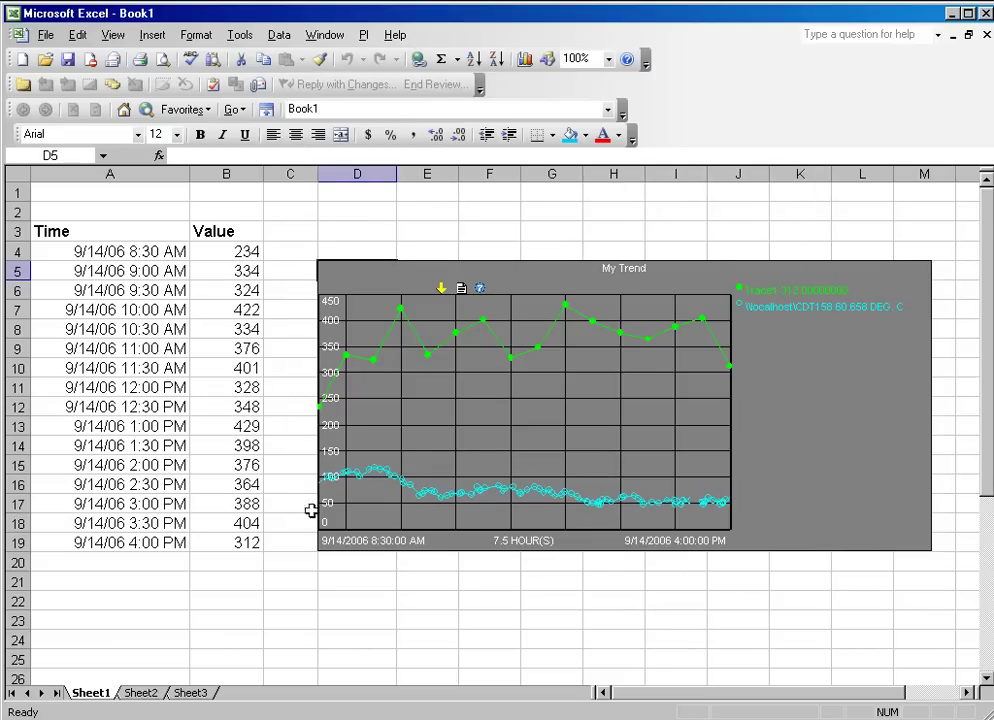
pyautogui.click(178, 354)
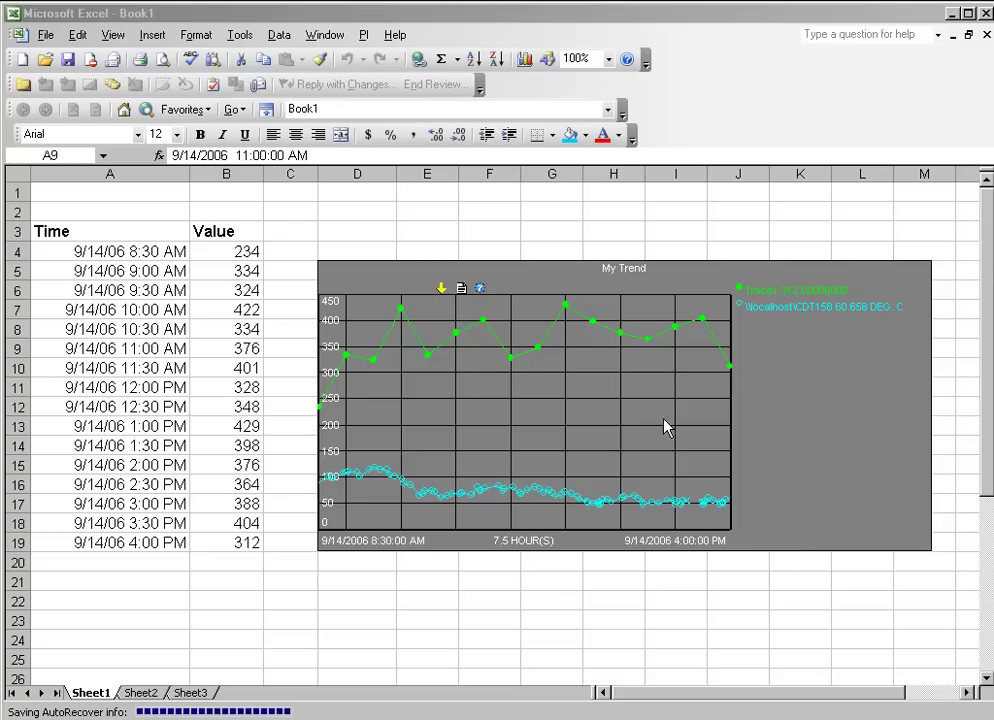
# Add a time scroll bar to My Trend and scroll its window earlier and later.
pyautogui.rightClick(490, 400)
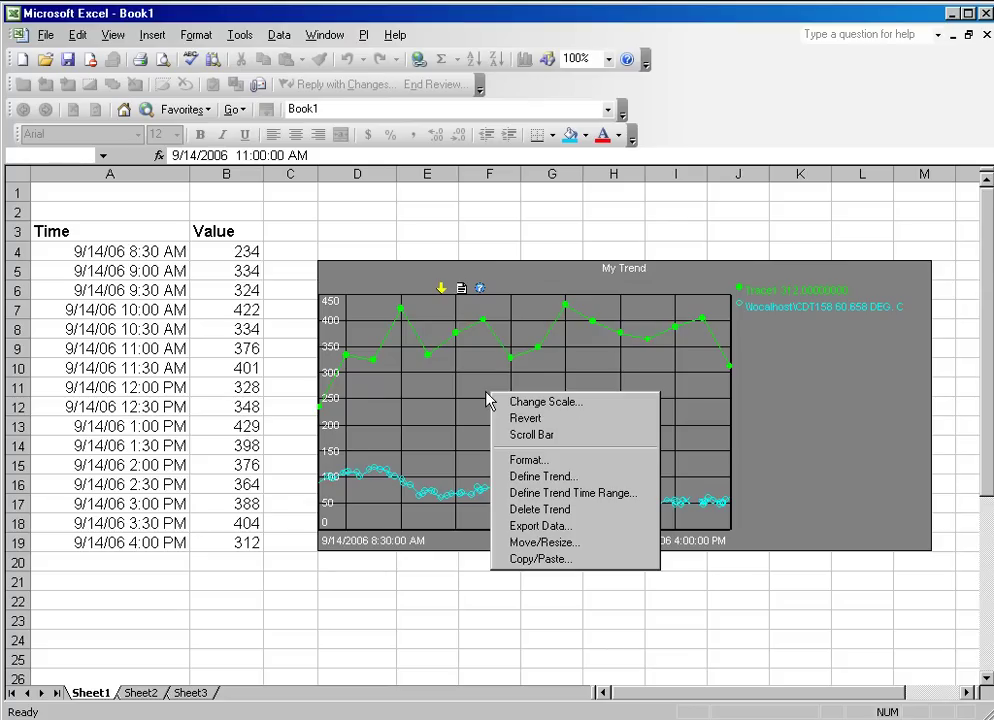
pyautogui.click(548, 440)
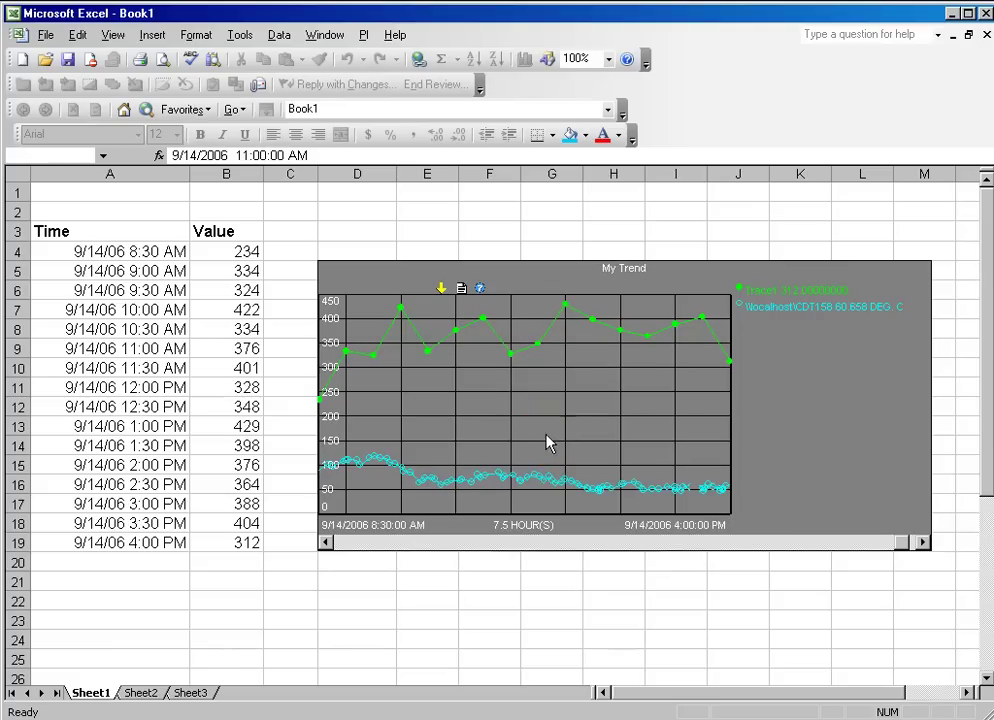
pyautogui.click(324, 541)
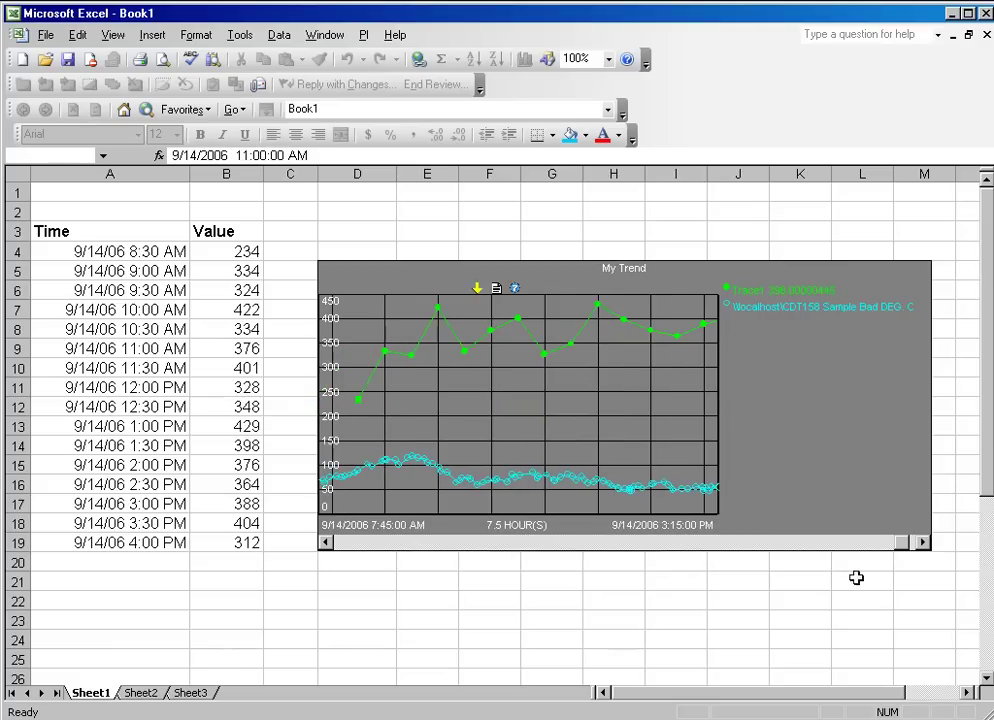
pyautogui.click(922, 542)
pyautogui.click(922, 542)
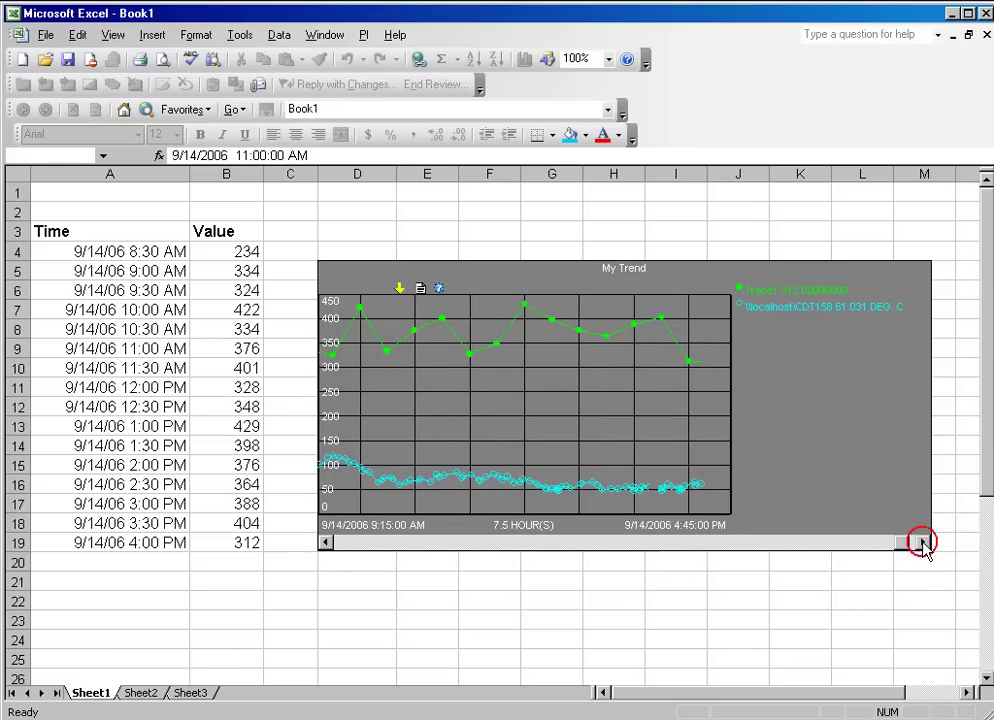
pyautogui.click(922, 542)
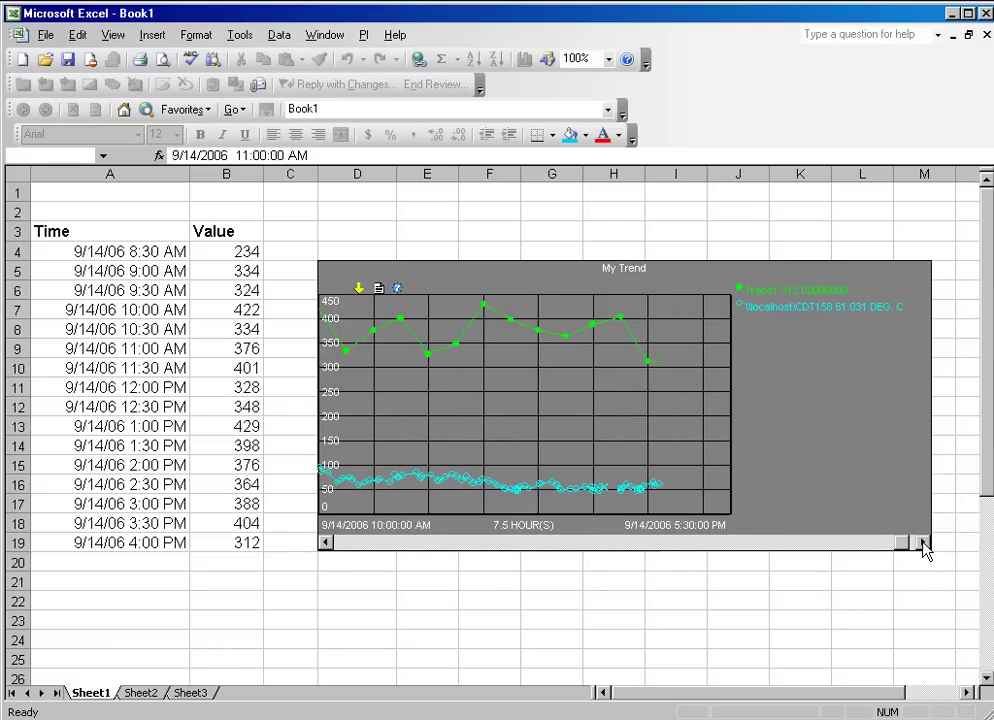
pyautogui.click(328, 543)
# Turn off the scroll bar, zoom into late morning, then revert to the full 8:30 AM–4:00 PM view.
pyautogui.rightClick(490, 436)
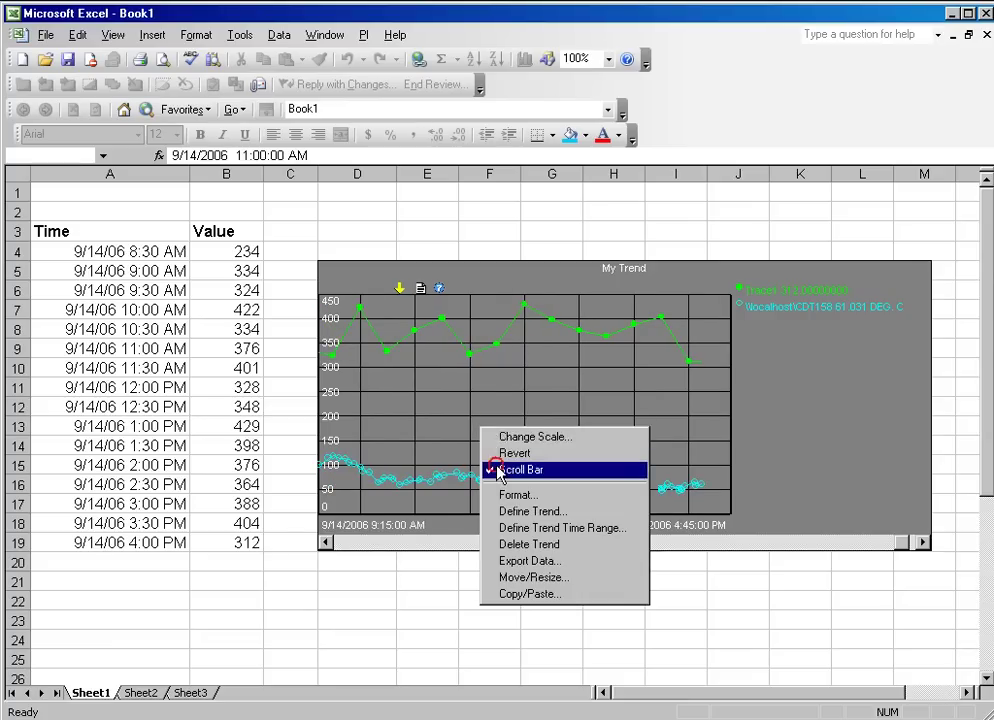
pyautogui.click(500, 471)
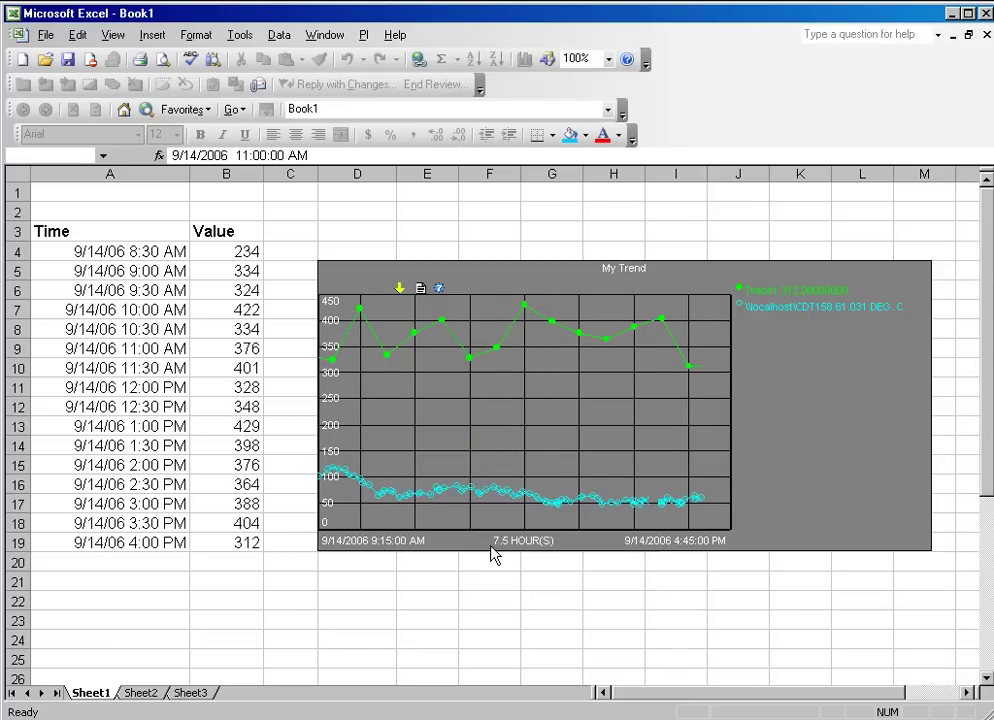
pyautogui.moveTo(459, 445); pyautogui.dragTo(552, 530)
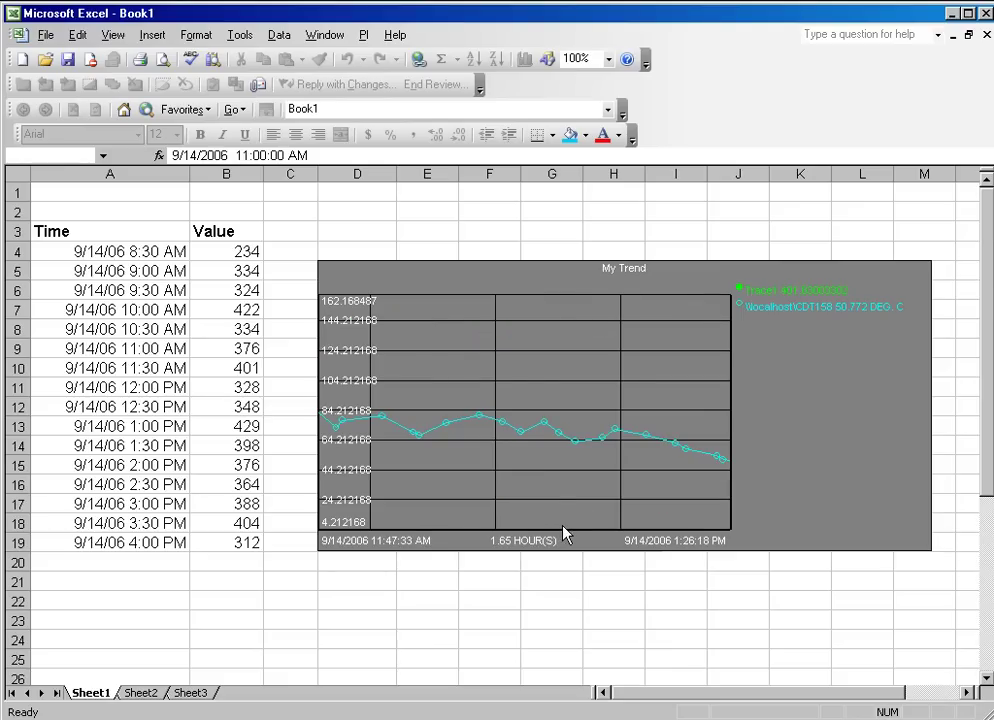
pyautogui.rightClick(536, 338)
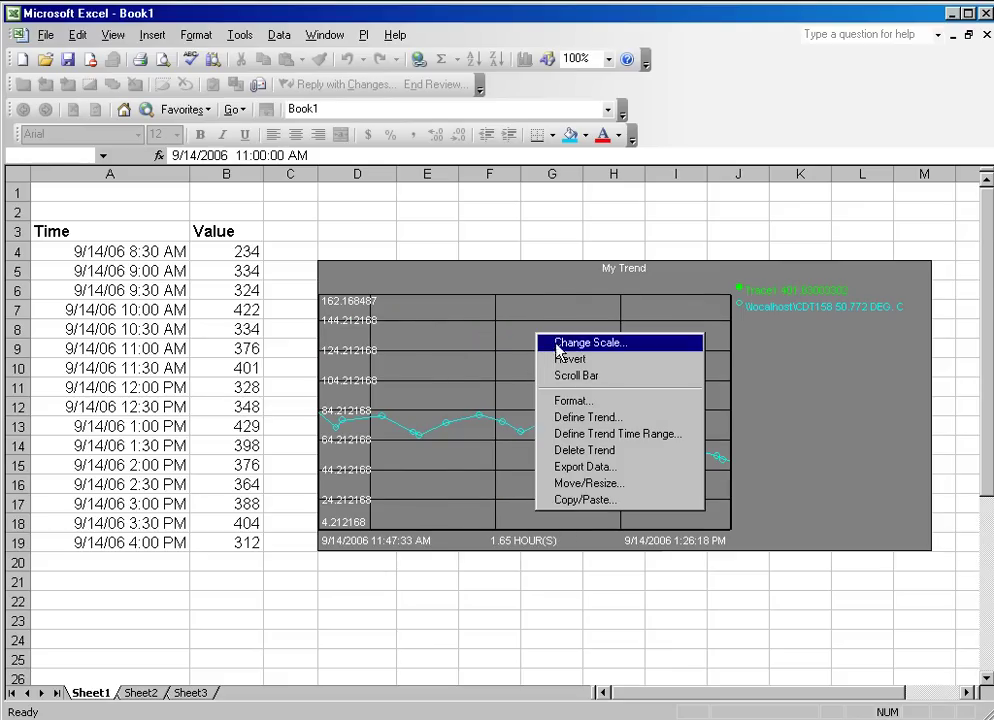
pyautogui.click(560, 363)
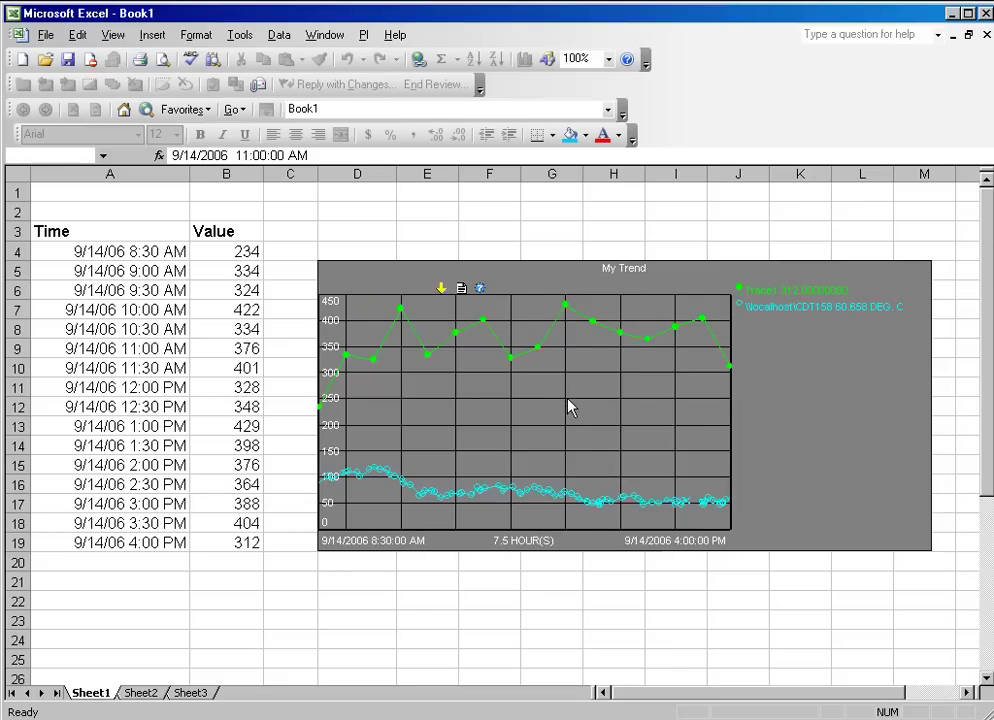
pyautogui.rightClick(568, 406)
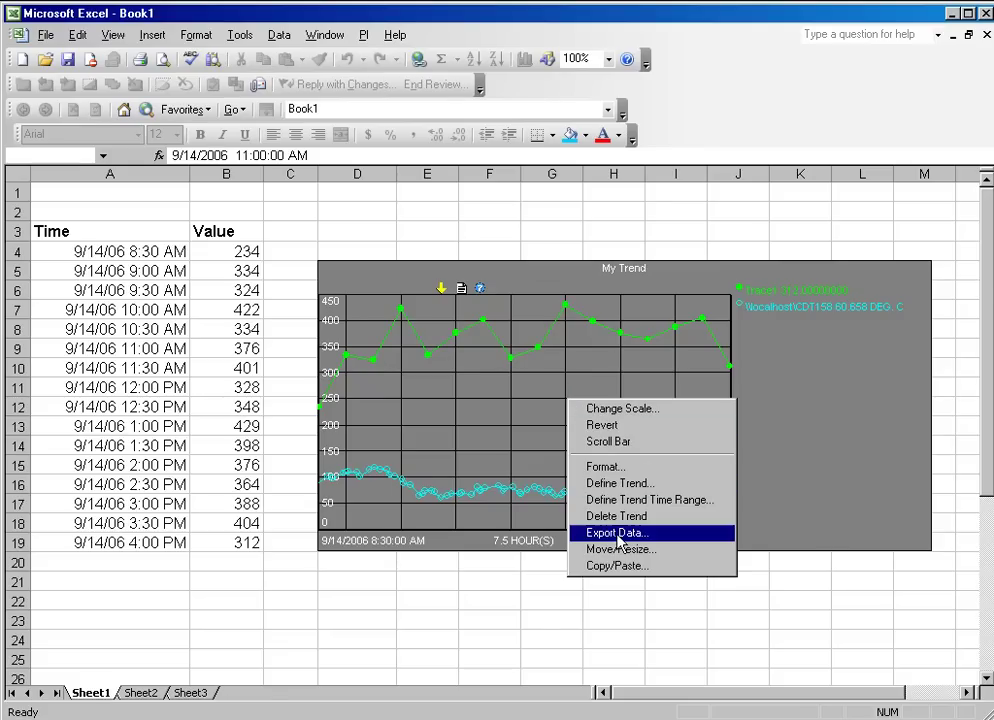
# Export both trend traces to cell D24 with trace names as column headings.
pyautogui.click(619, 535)
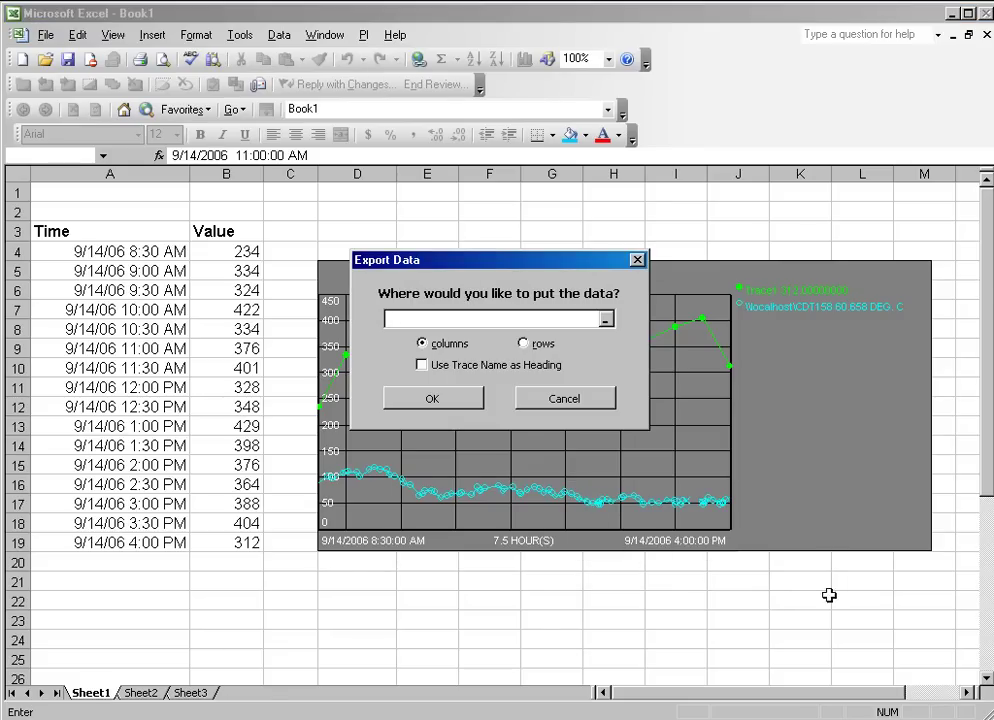
pyautogui.moveTo(985, 496); pyautogui.dragTo(985, 610)
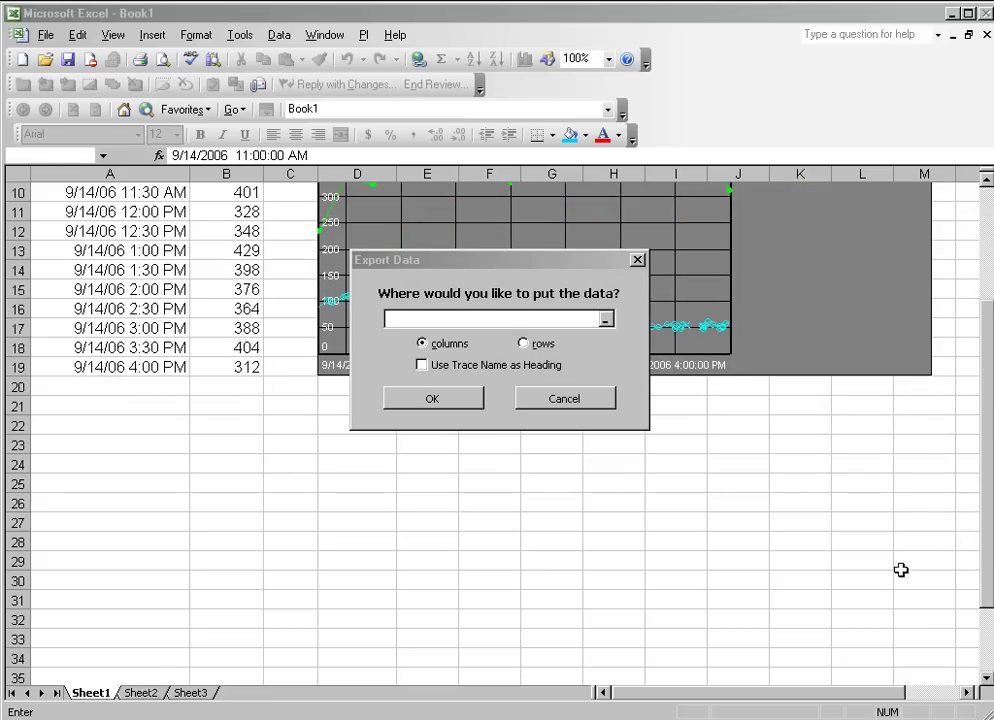
pyautogui.click(365, 463)
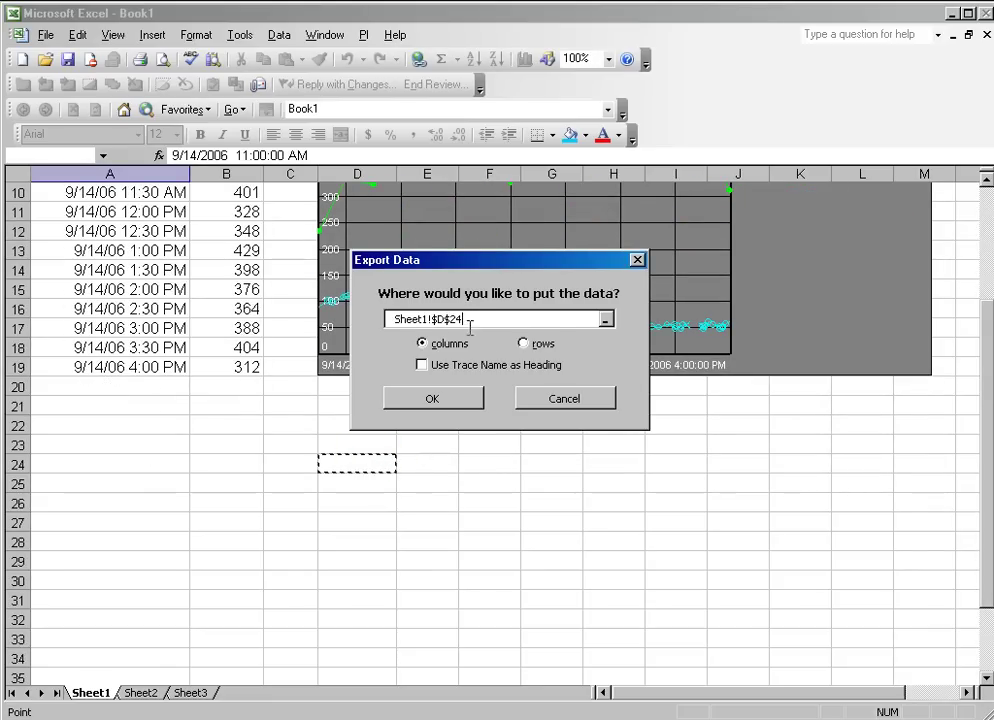
pyautogui.click(422, 367)
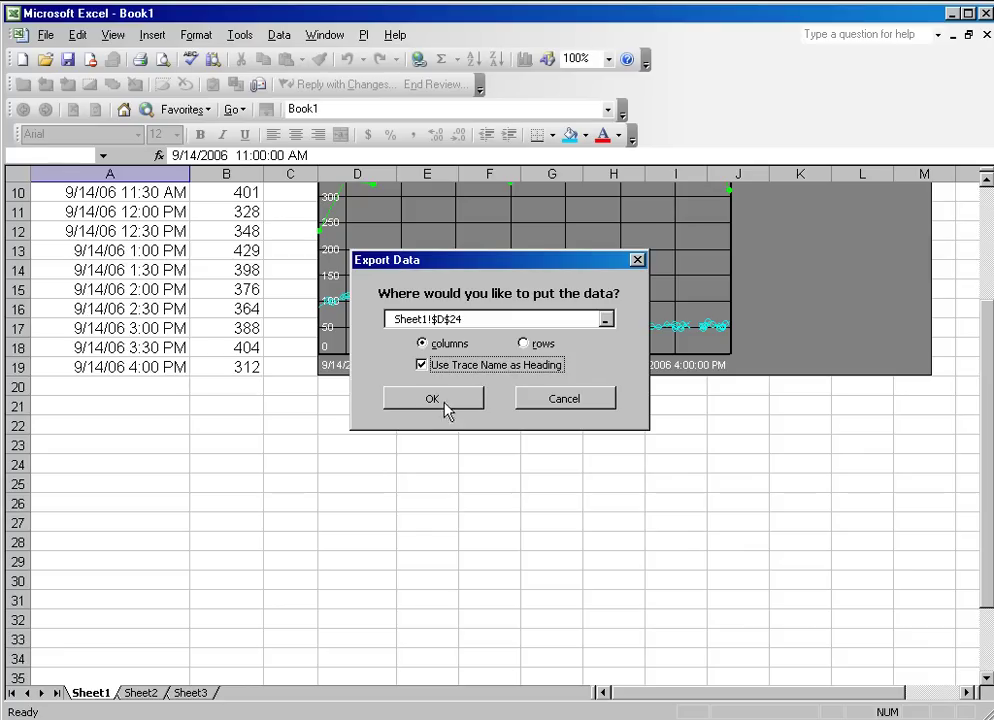
pyautogui.click(441, 397)
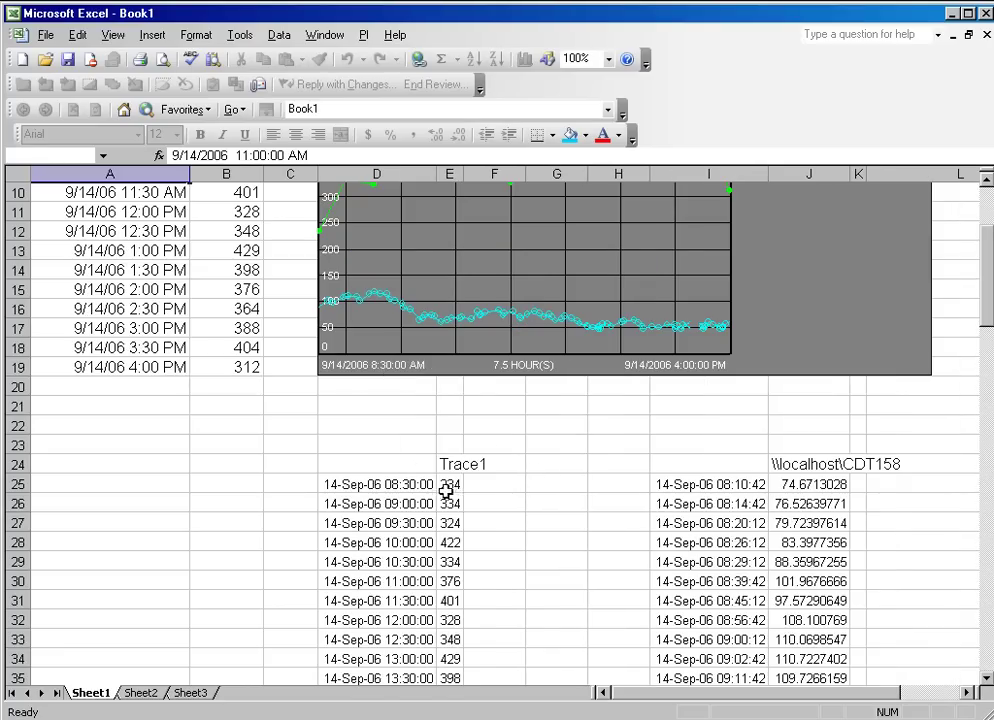
# Review the exported Trace1 and CDT158 data on the sheet.
pyautogui.moveTo(405, 464); pyautogui.dragTo(452, 600)
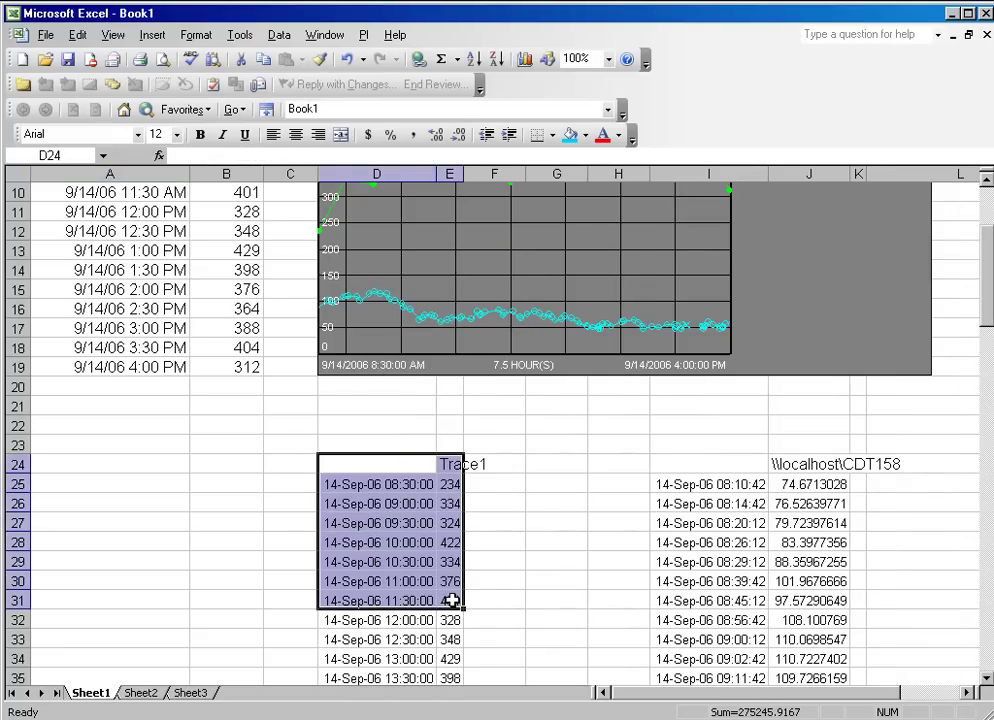
pyautogui.click(450, 600)
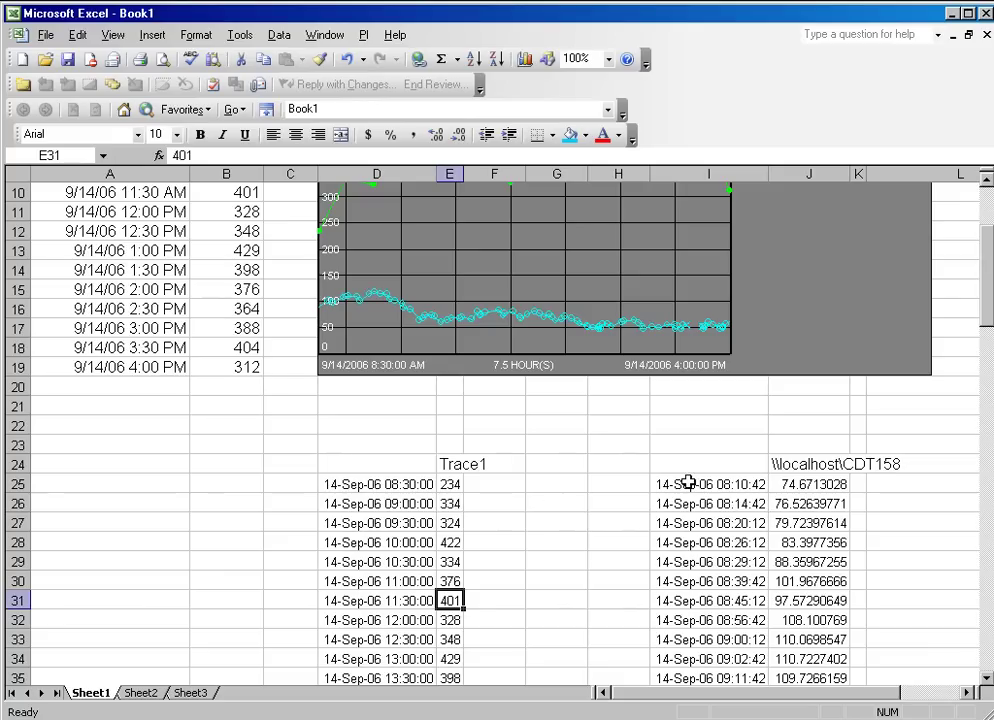
pyautogui.moveTo(690, 484); pyautogui.dragTo(770, 639)
pyautogui.click(581, 540)
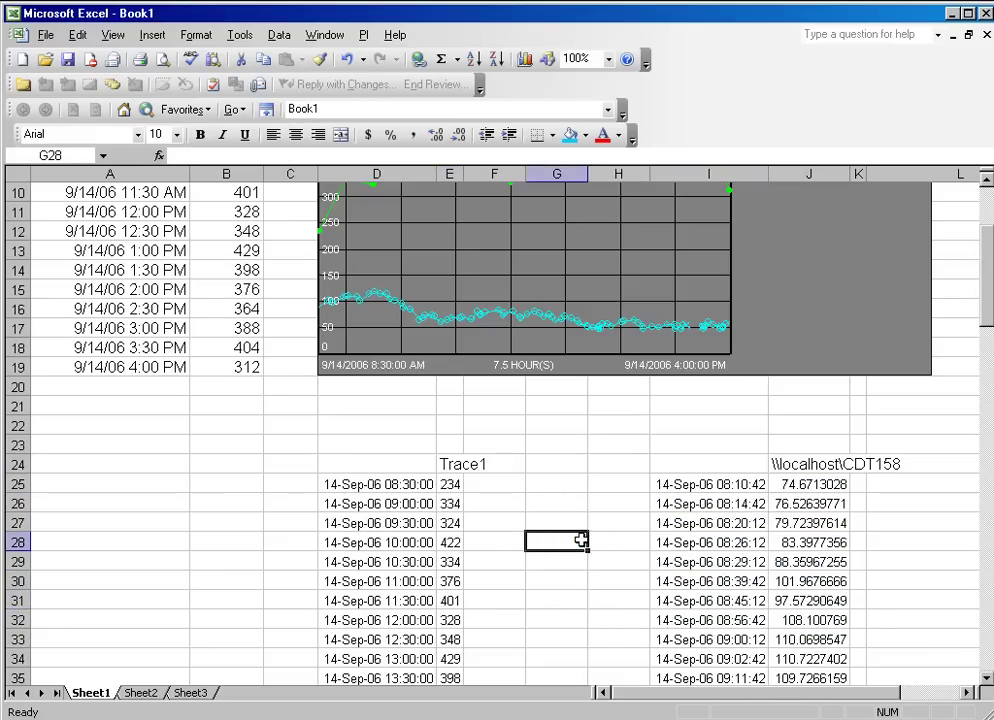
pyautogui.scroll(3, 583, 540)
pyautogui.rightClick(529, 425)
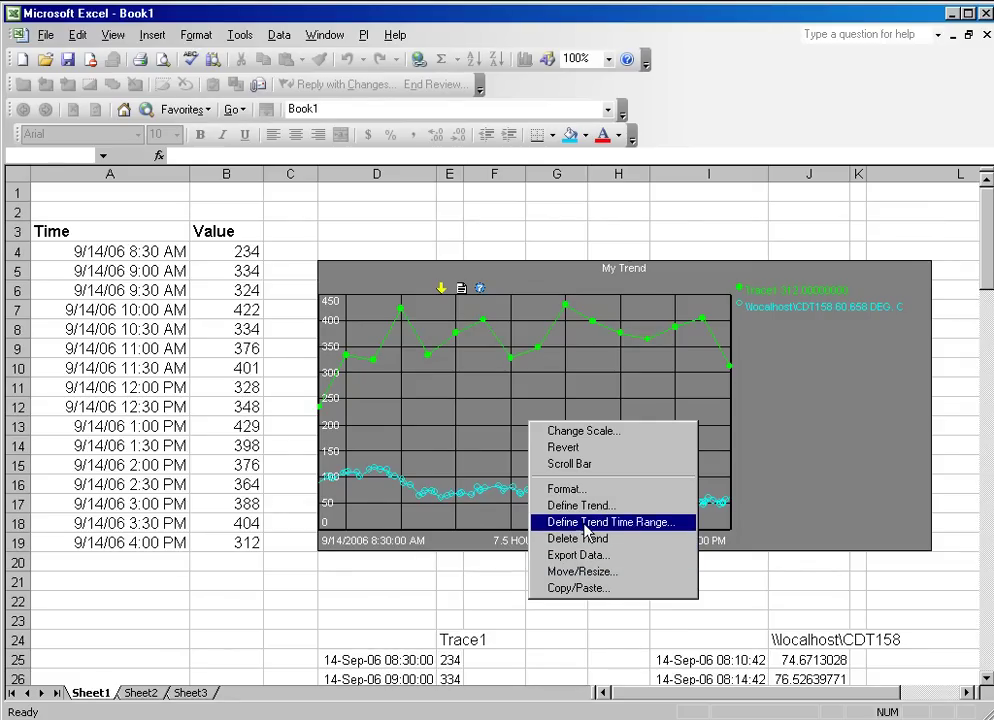
pyautogui.click(575, 505)
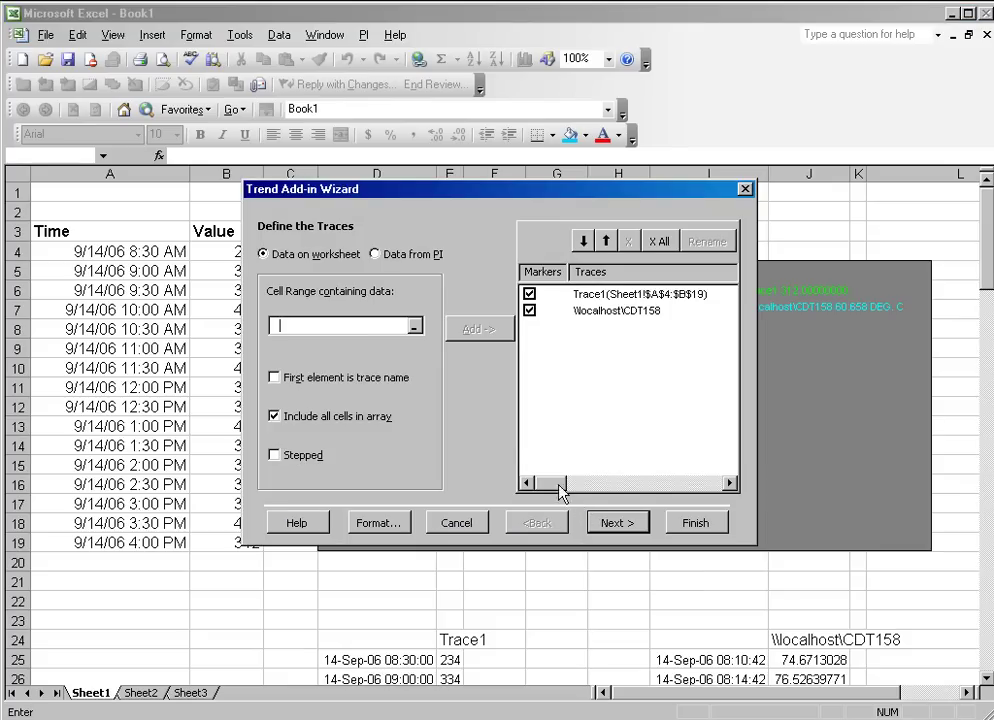
pyautogui.click(638, 524)
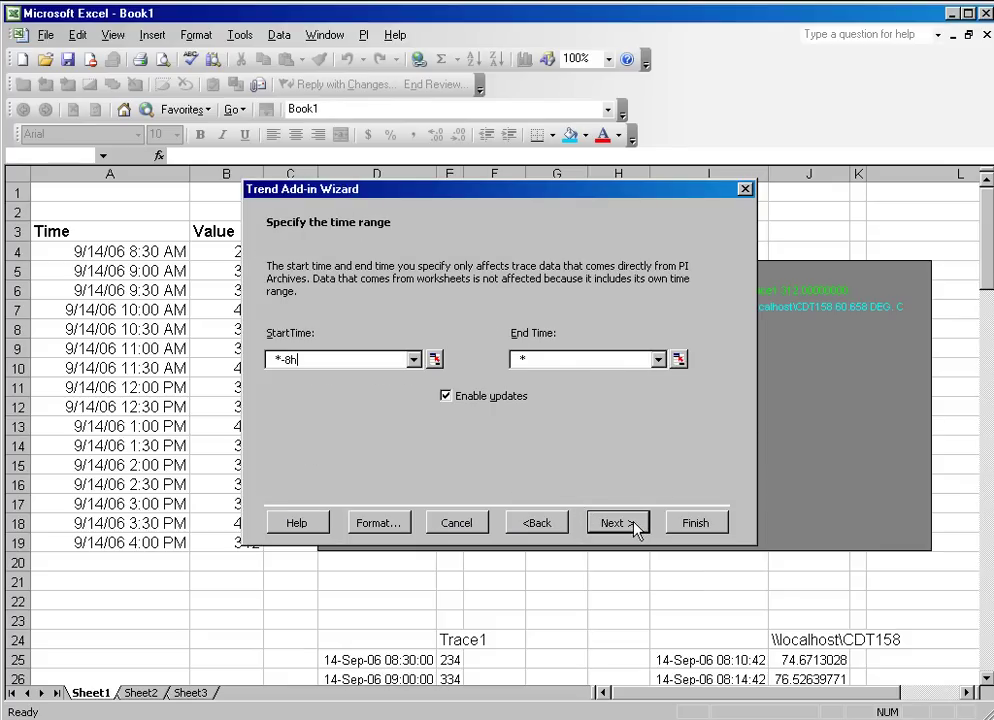
pyautogui.click(615, 523)
pyautogui.click(683, 527)
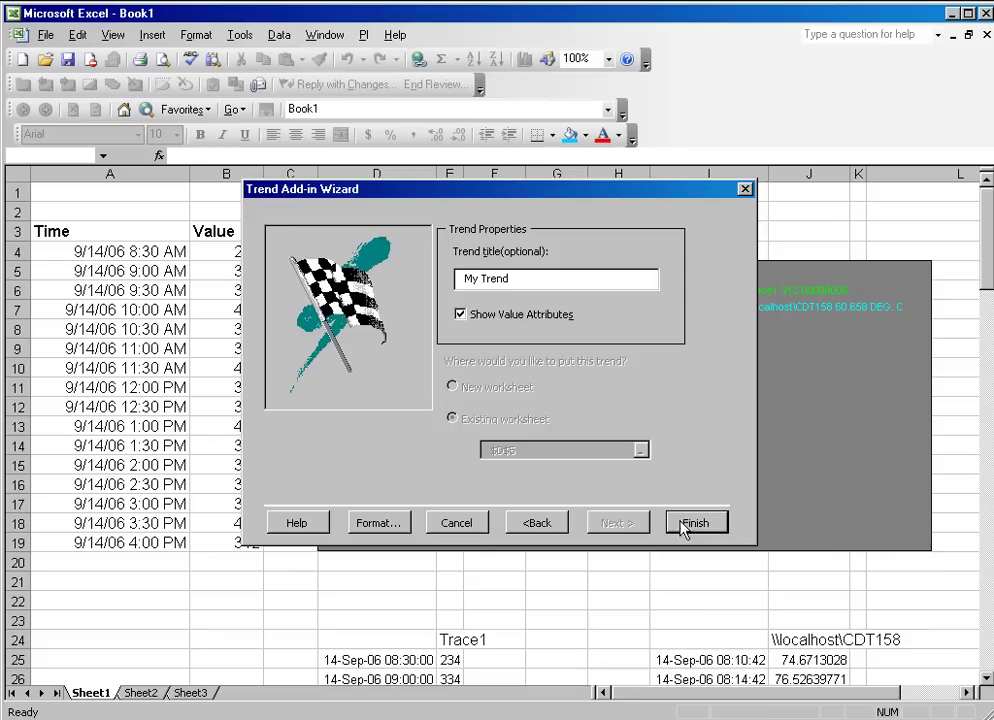
pyautogui.click(511, 406)
pyautogui.rightClick(511, 406)
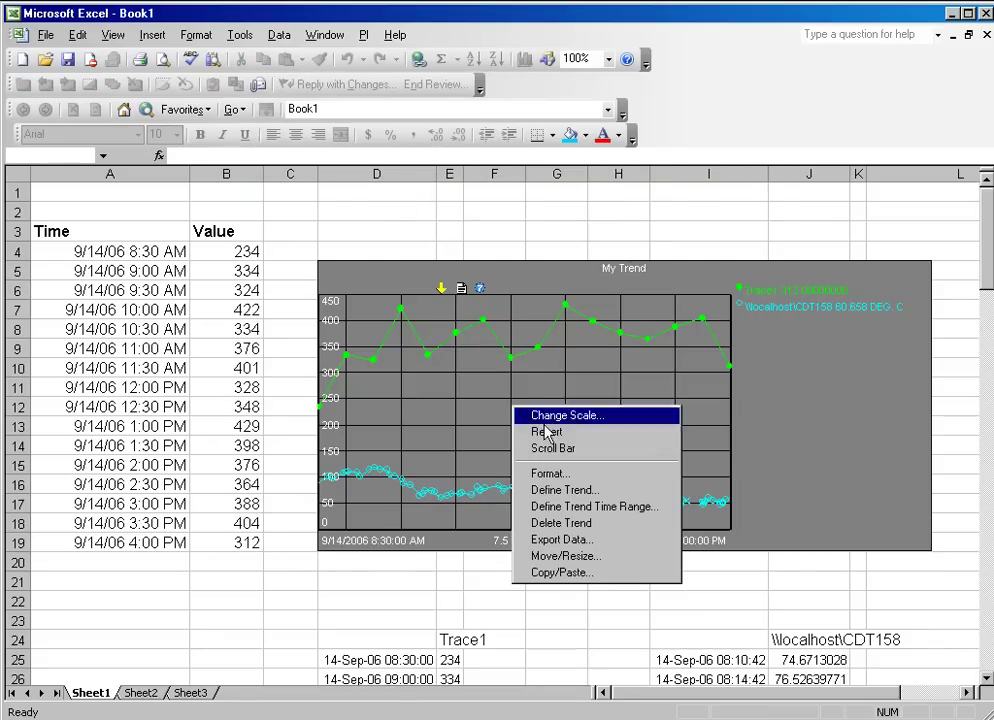
pyautogui.click(563, 474)
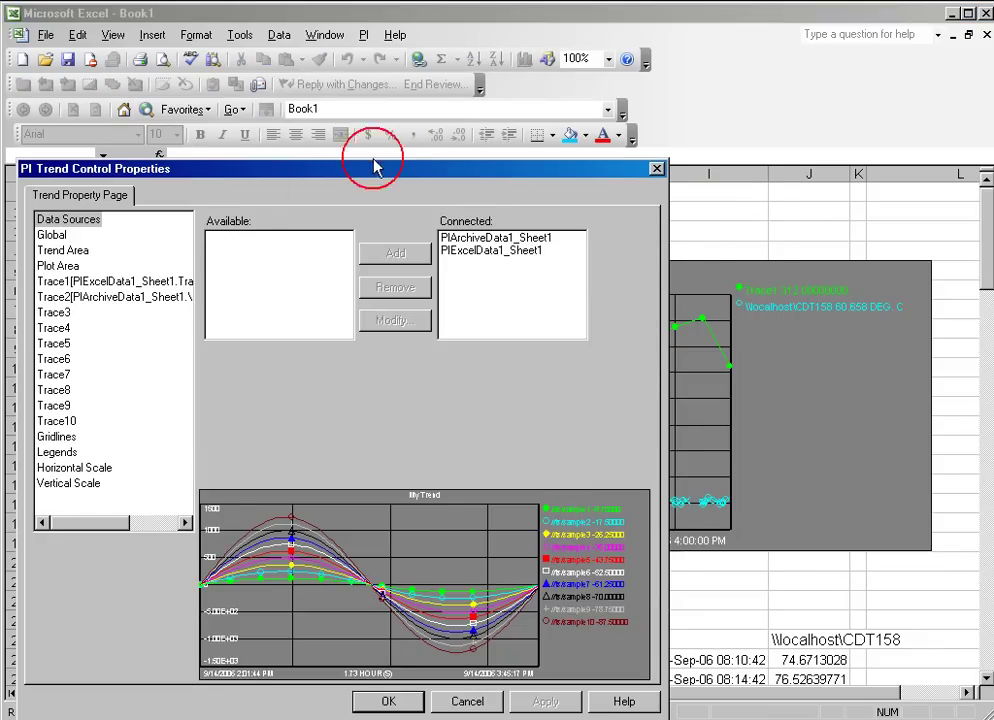
pyautogui.moveTo(273, 170); pyautogui.dragTo(399, 148)
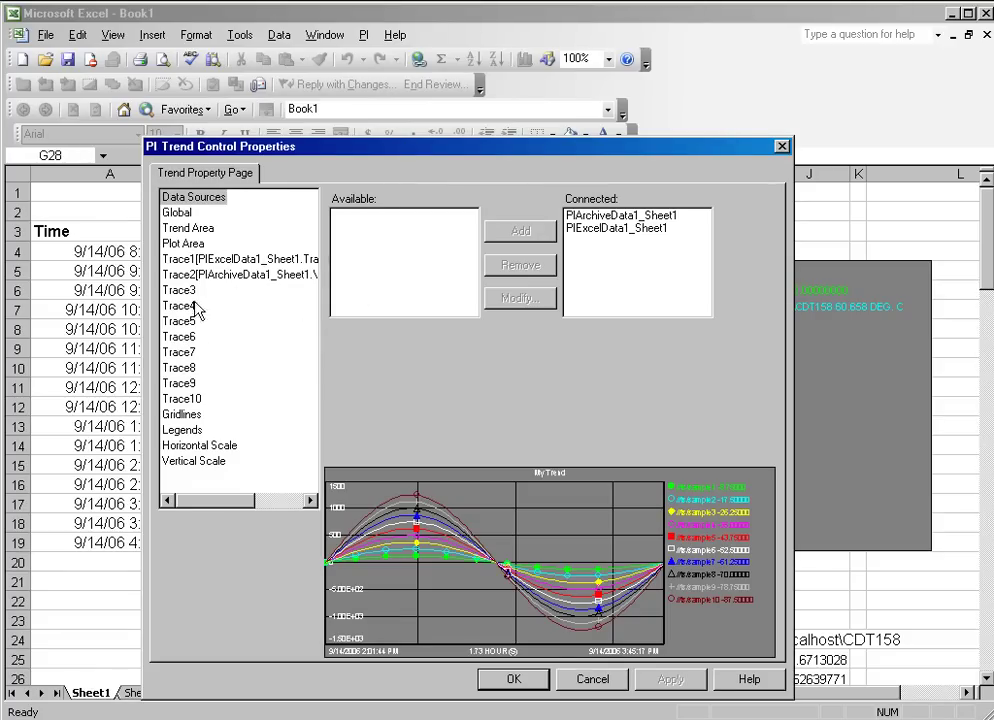
pyautogui.click(195, 259)
pyautogui.click(400, 201)
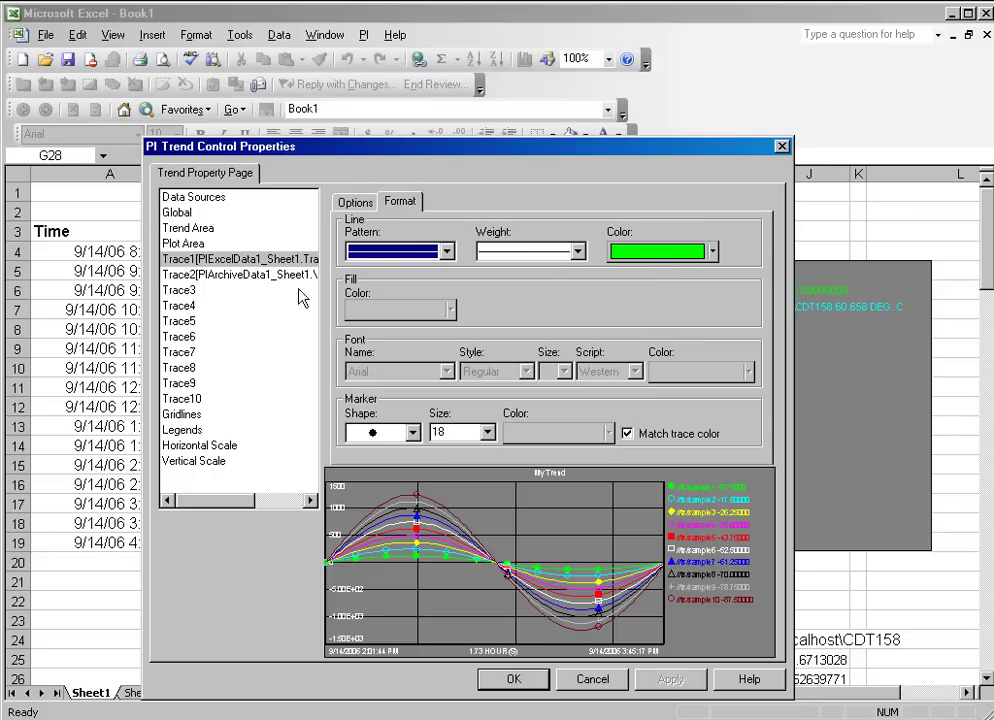
pyautogui.click(266, 274)
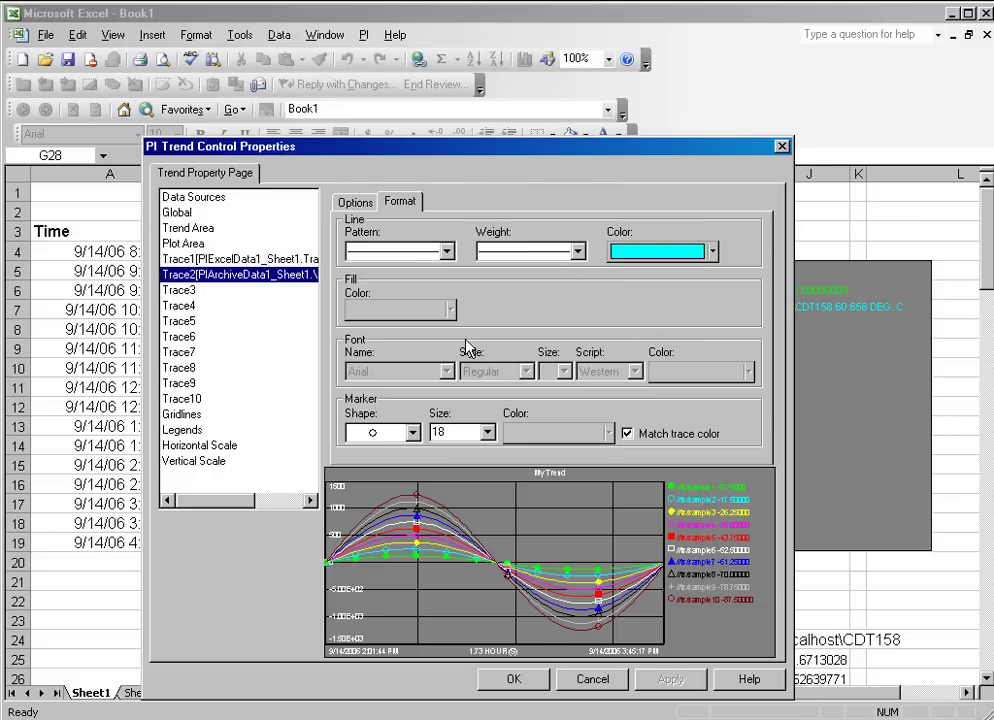
pyautogui.click(355, 201)
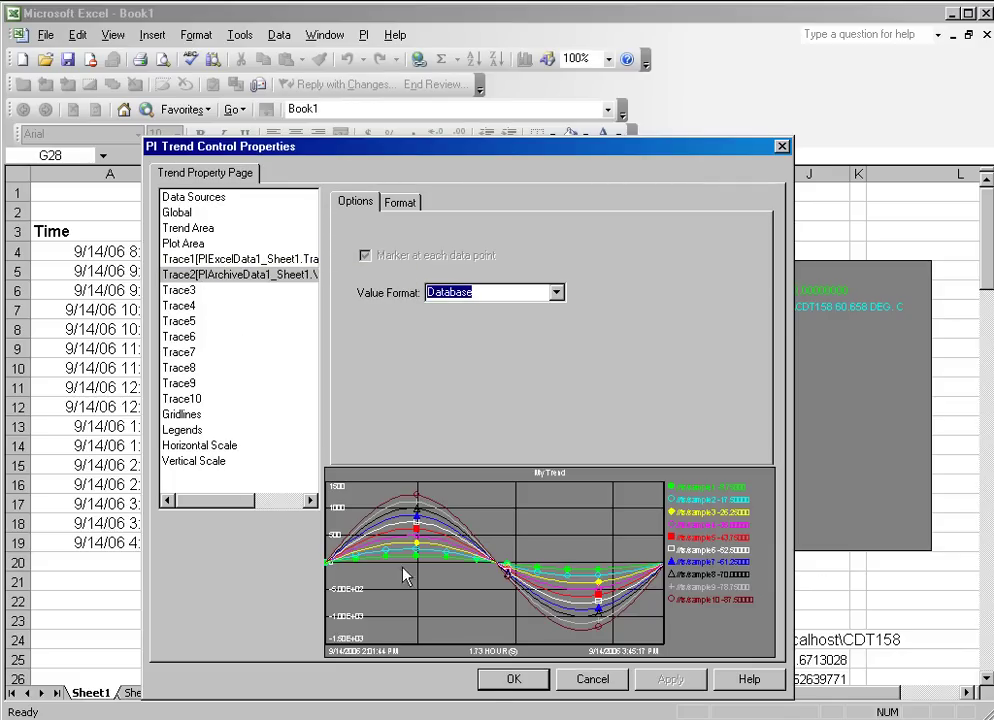
pyautogui.click(588, 681)
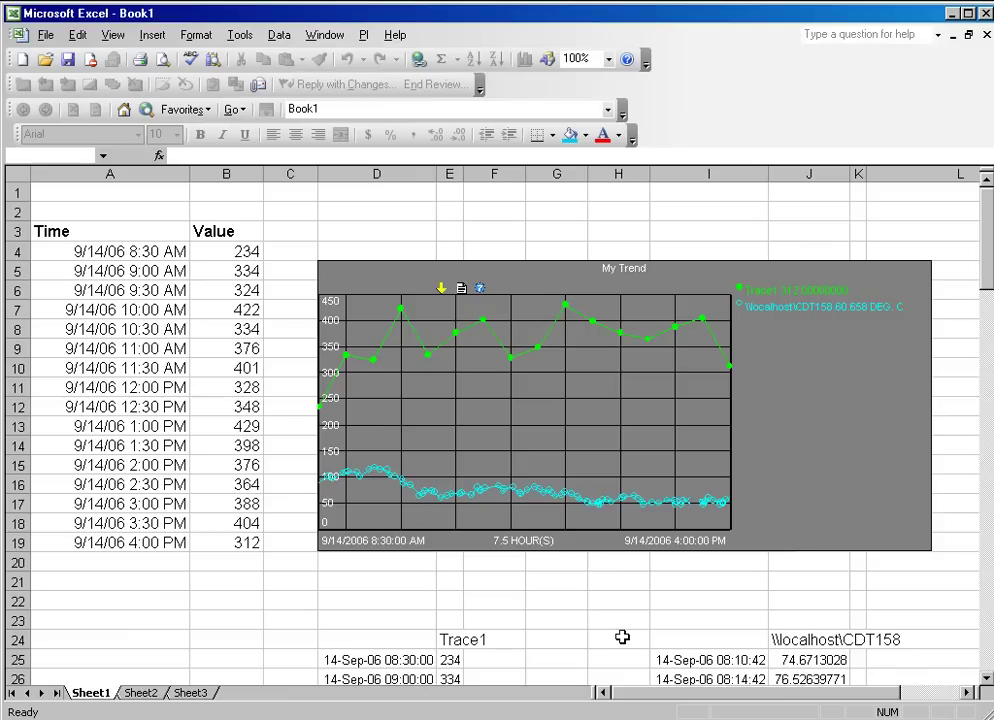